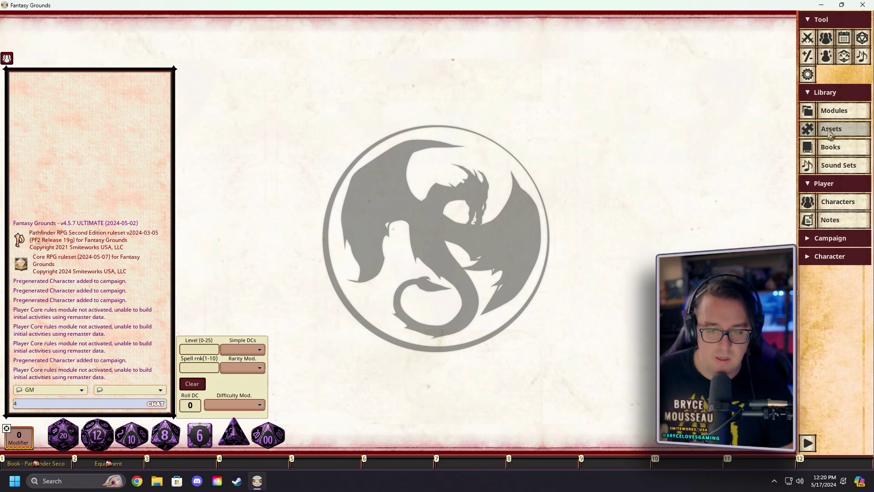
- Open the asset library and clear the elf filter so every collection is listed
left_click(831, 129)
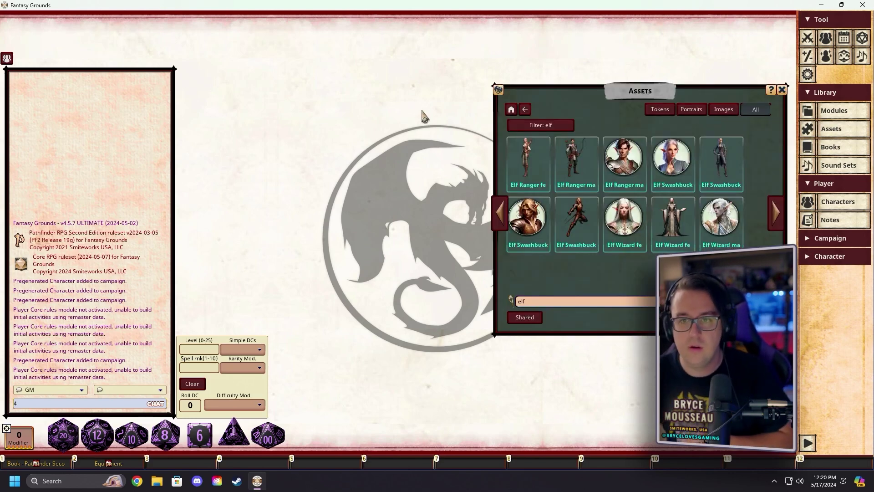
left_click(511, 109)
left_click_drag(602, 93, 535, 89)
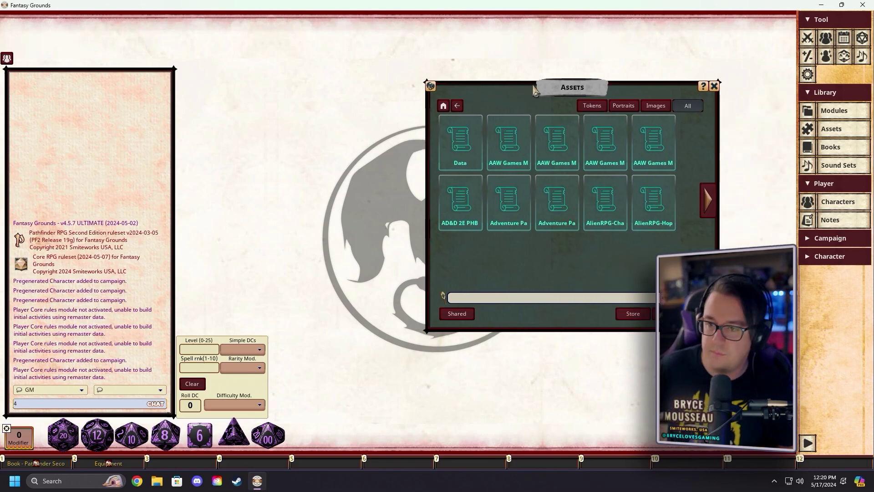
left_click_drag(546, 91, 386, 76)
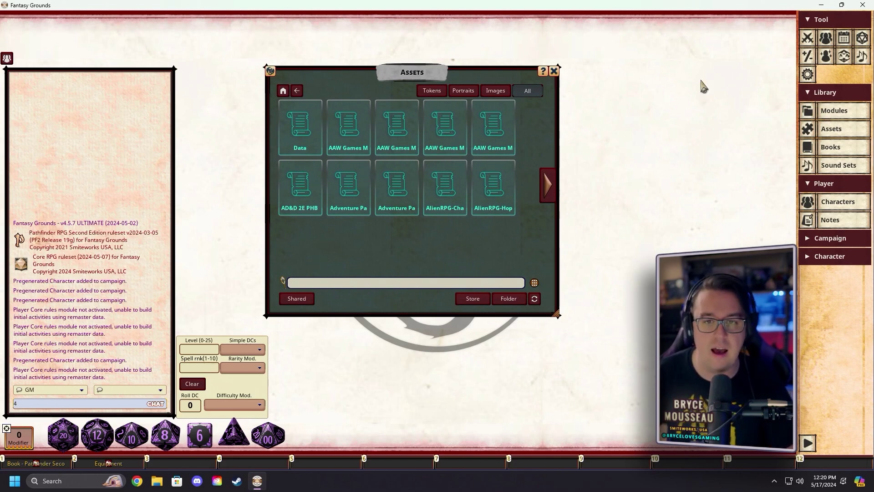
mouse_move(434, 80)
left_mouse_down()
mouse_move(406, 92)
mouse_move(423, 77)
left_mouse_up()
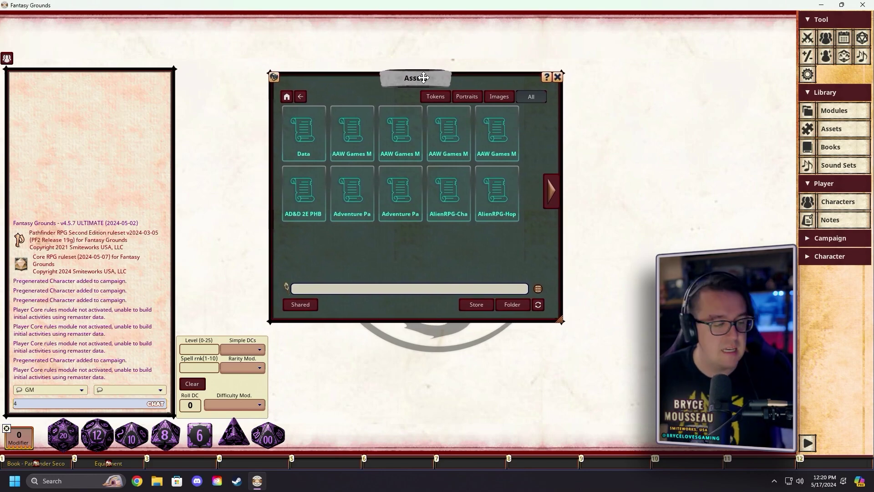
- Glance at the Modules list, close it, and put the cursor in the Assets search field
left_click(835, 114)
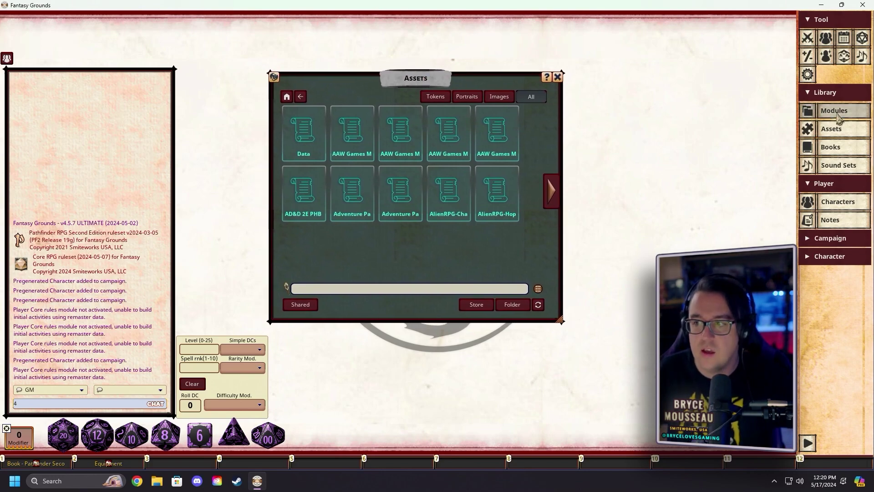
left_click_drag(462, 120, 482, 110)
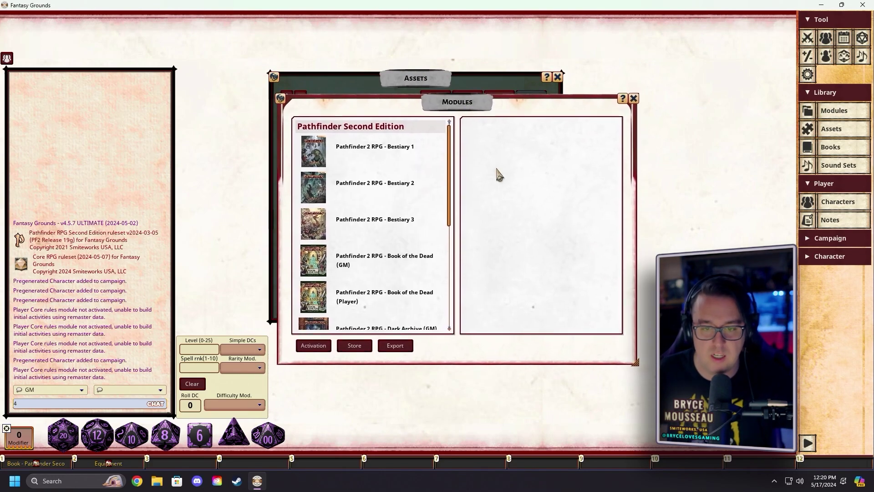
left_click(633, 98)
left_click_drag(491, 78, 473, 71)
left_click_drag(409, 69, 443, 73)
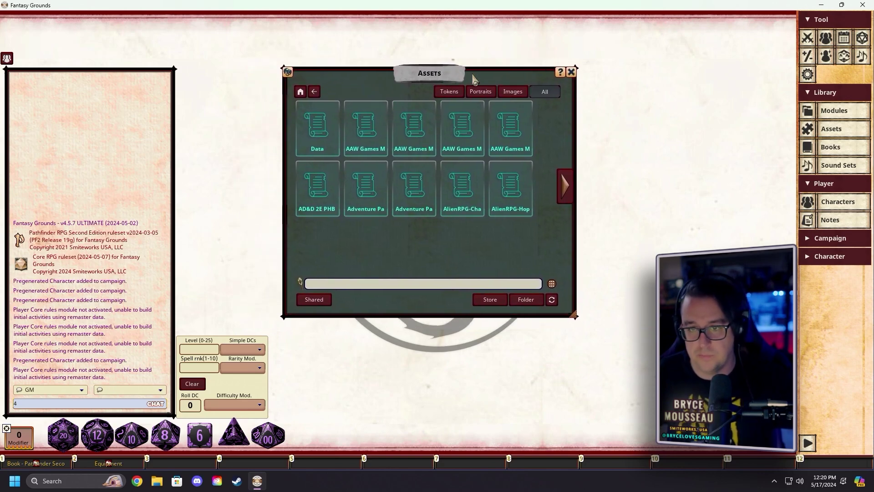
left_click(441, 283)
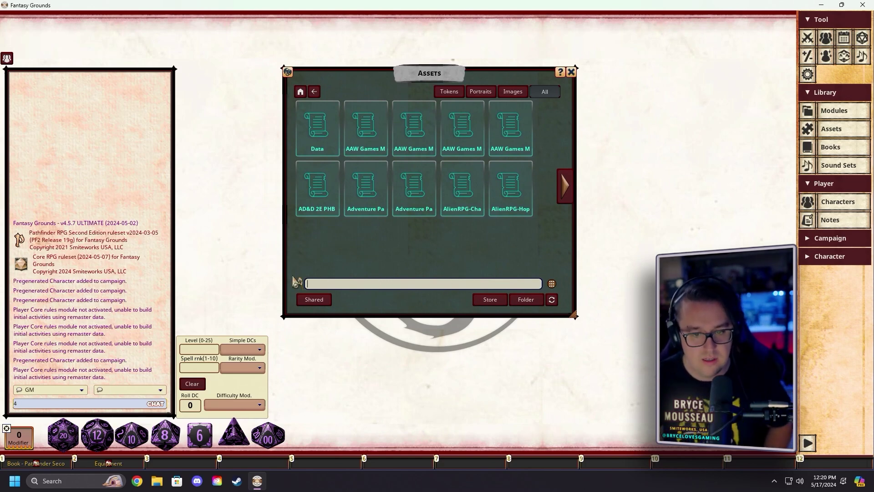
- Search assets for 'Quick' and open the FG Quick Maps 1 folder
type("Quic")
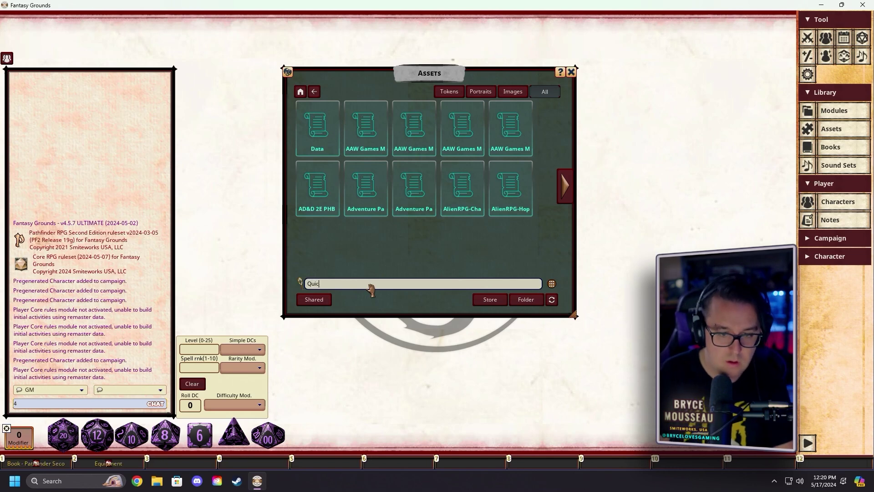
key("Return")
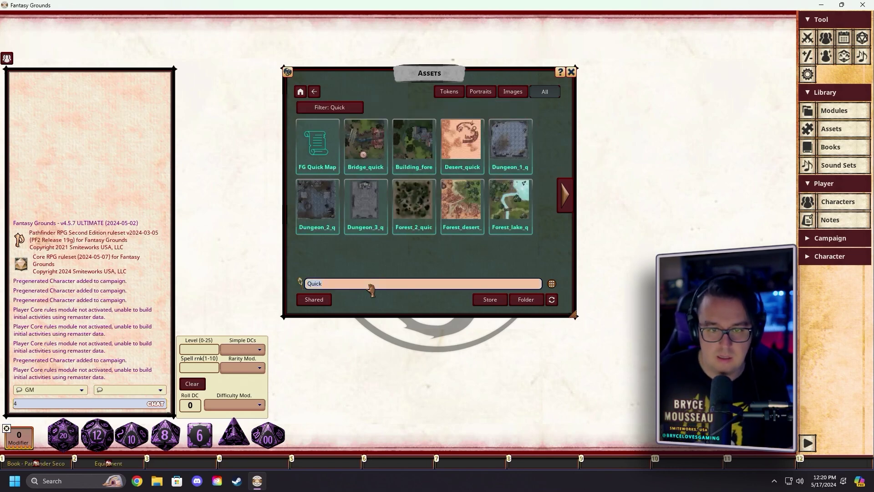
left_click(314, 145)
left_click_drag(362, 87, 418, 76)
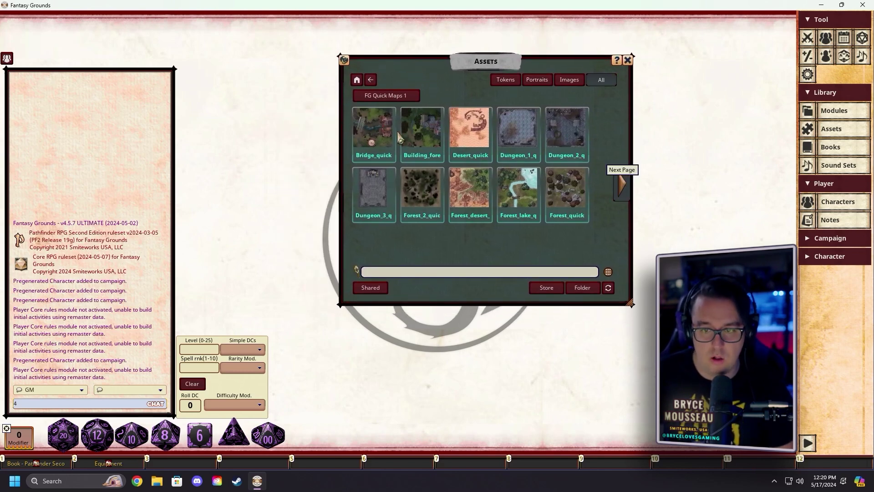
left_click(622, 182)
left_click(344, 186)
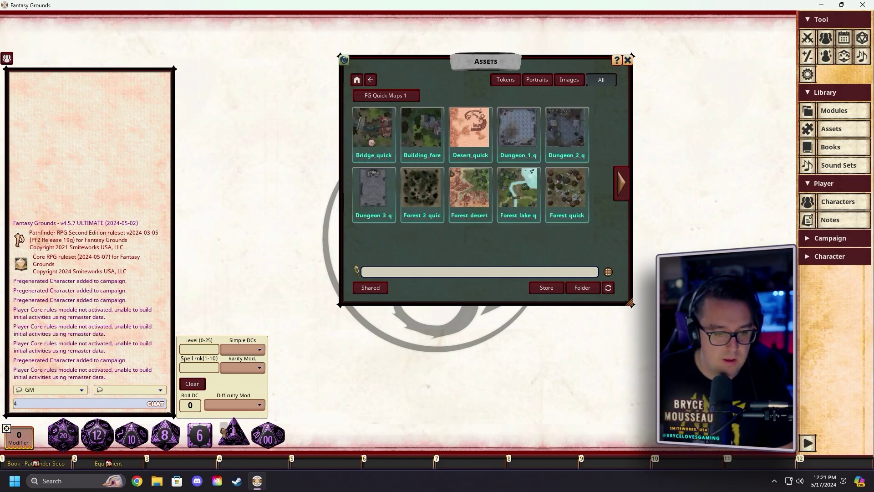
- Save the FG Quick Maps 1 folder as a hotbar shortcut and reopen Assets from it
left_click_drag(184, 464, 184, 465)
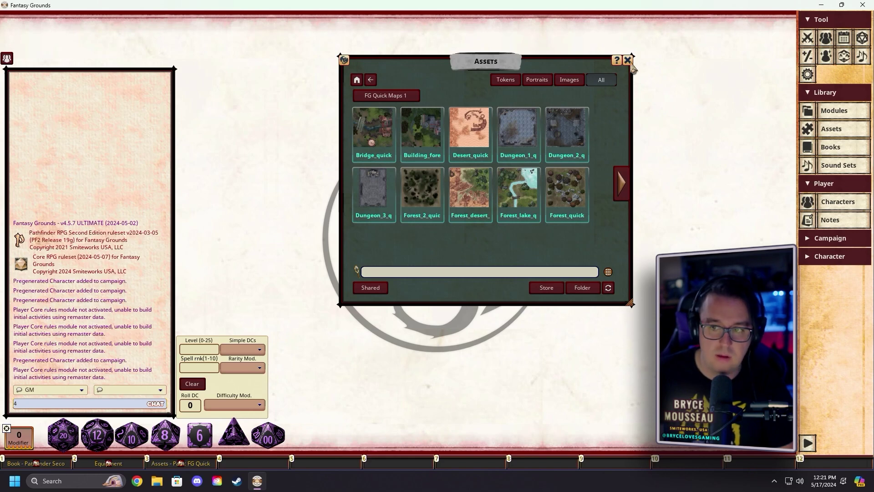
left_click(628, 59)
left_click(184, 464)
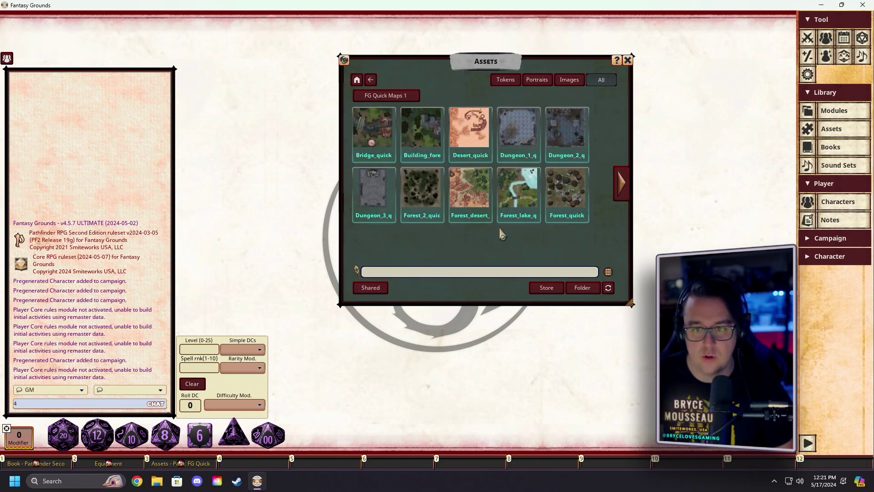
left_click_drag(480, 73, 470, 61)
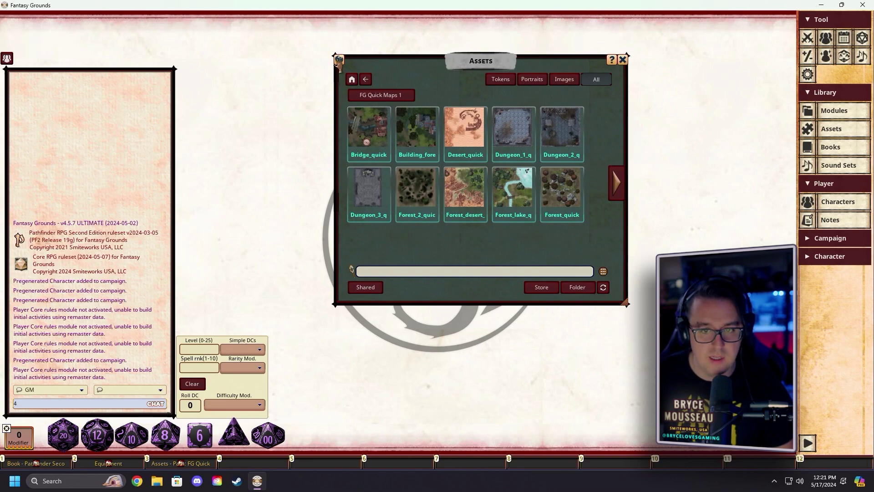
- Delete the duplicate hotbar shortcut and reopen the quick maps folder
right_click(182, 462)
left_click(183, 400)
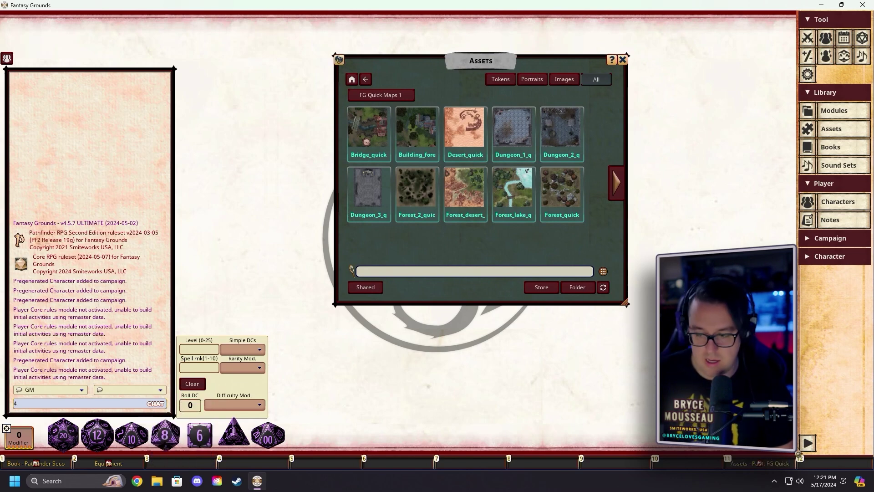
left_click(763, 465)
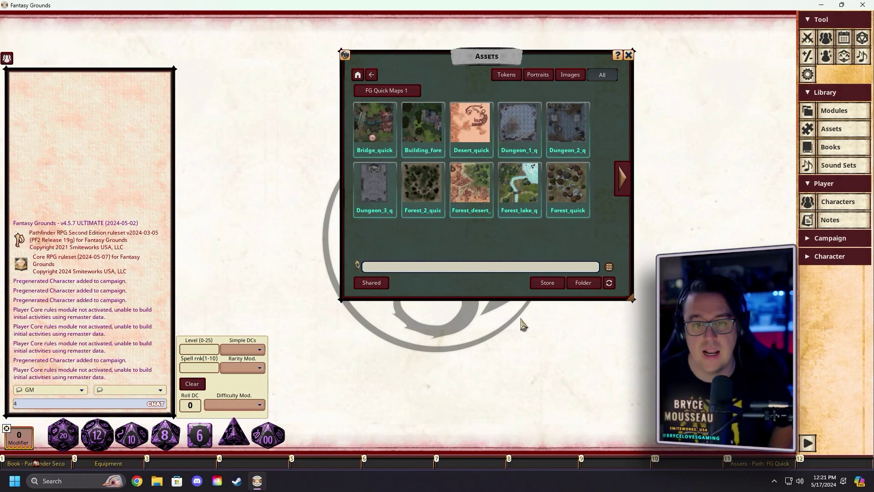
left_click_drag(453, 67, 443, 63)
- Preview the Bridge, Building_forest and Dungeon_1 quick maps, closing each one
left_click(364, 123)
left_click_drag(436, 123, 289, 95)
left_click(393, 93)
left_click(415, 120)
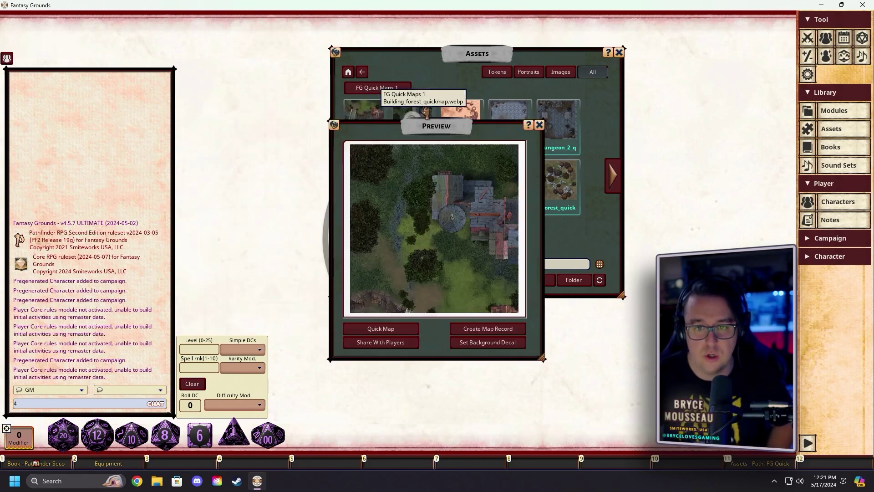
left_click_drag(533, 134, 423, 114)
left_click(432, 103)
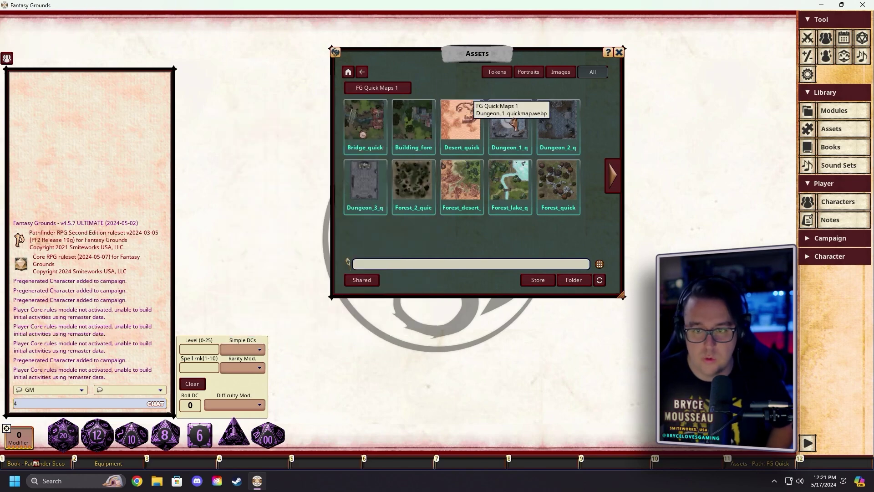
left_click(486, 96)
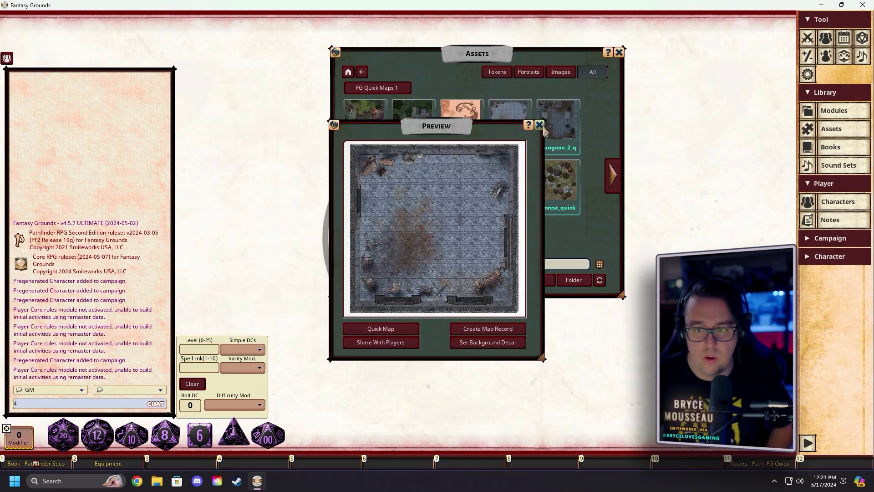
left_click(540, 126)
- Create a map record from the Forest_lake quick map and enlarge its window
left_click(471, 159)
left_click_drag(468, 134, 382, 110)
left_click_drag(468, 54, 618, 56)
left_click_drag(342, 109, 337, 75)
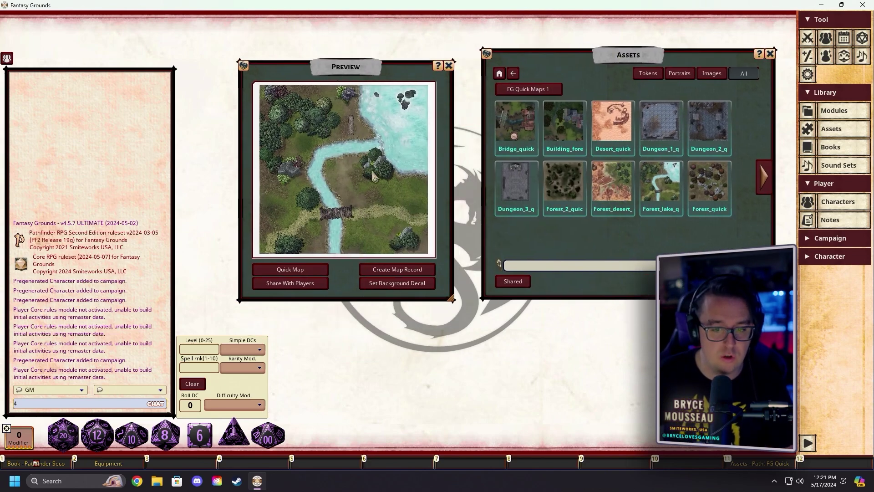
left_click(409, 271)
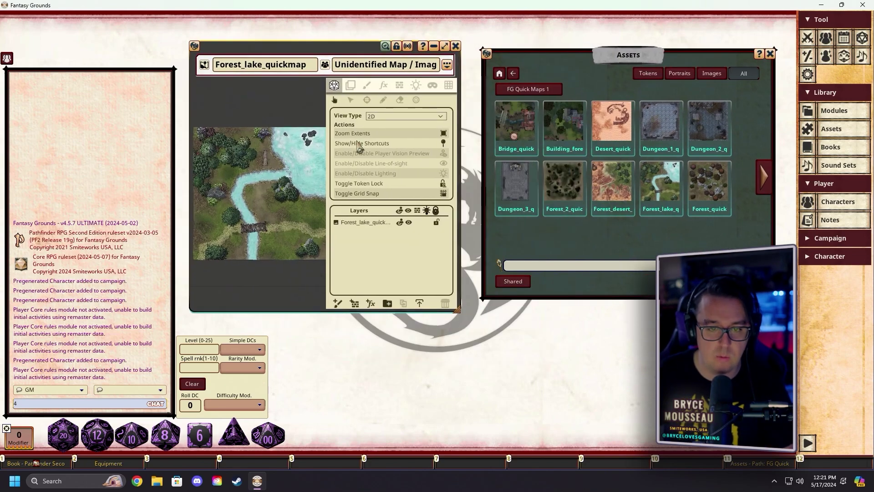
left_click_drag(458, 311, 665, 397)
scroll(348, 230, "up", 3)
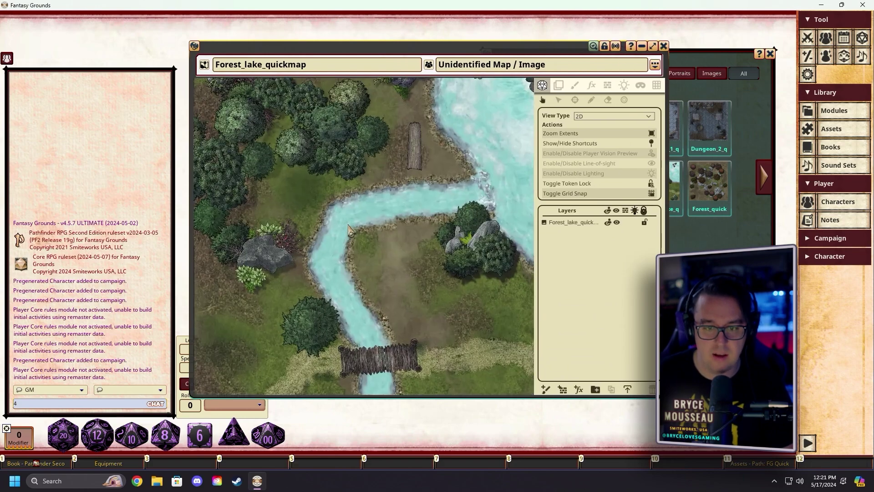
scroll(396, 255, "down", 4)
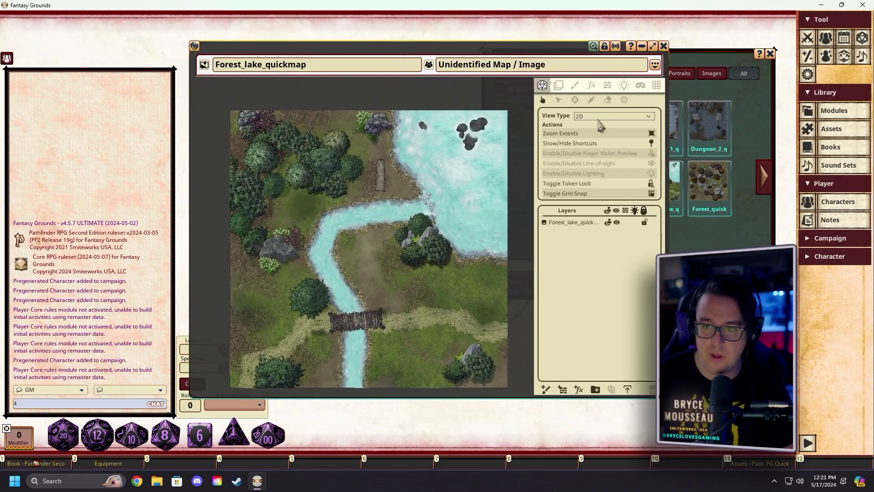
- Toggle the map grid on and off, close Forest_lake_quickmap, and preview Forest_lake again
left_click(657, 86)
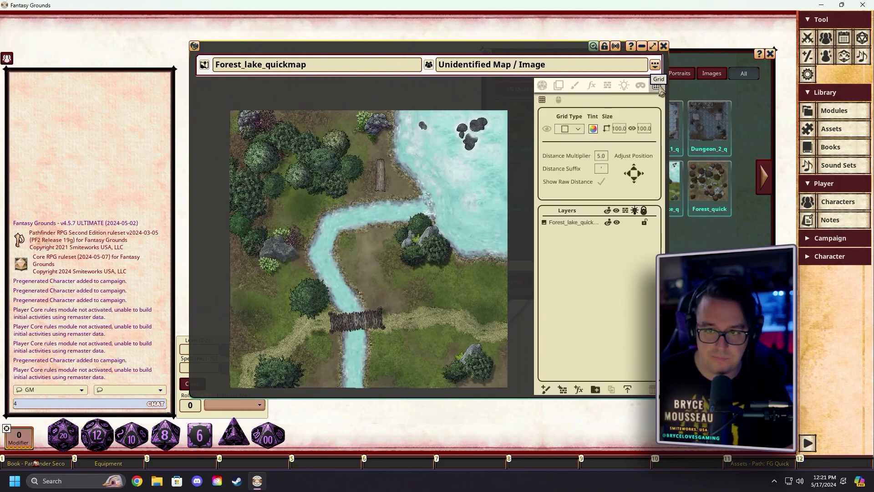
left_click(548, 129)
left_click(547, 130)
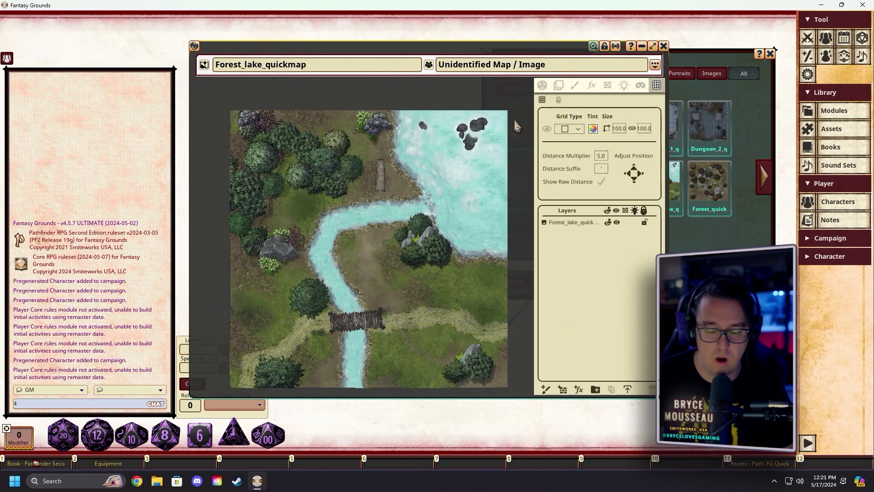
left_click_drag(433, 211, 432, 195)
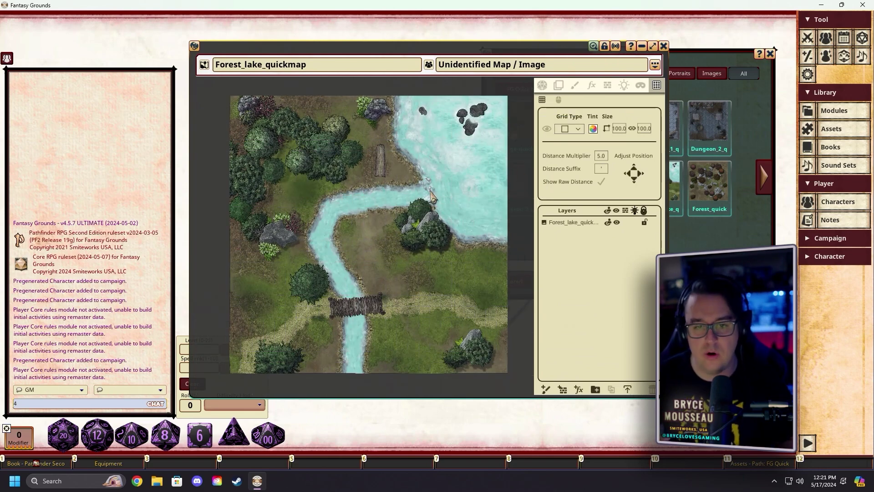
left_click(664, 48)
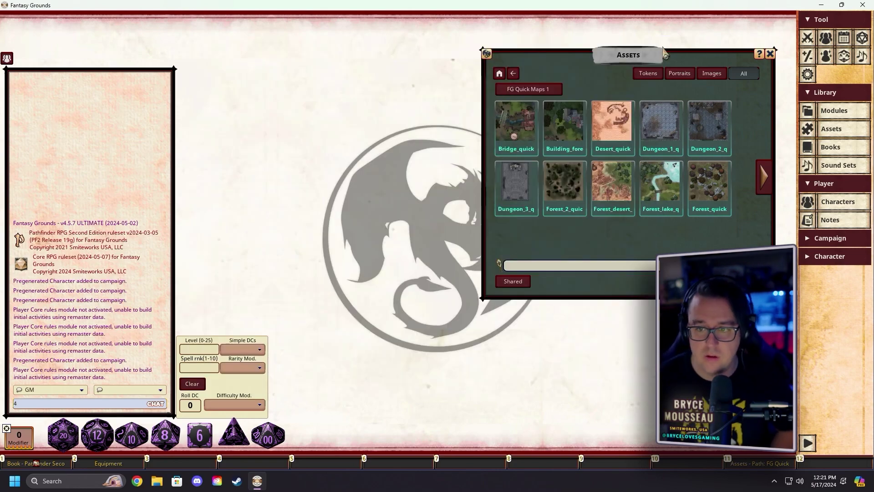
left_click(661, 182)
- Start a Quick Map from Forest_lake with the party bottom-left and enemies middle-right and bottom-right
left_click_drag(424, 126, 305, 64)
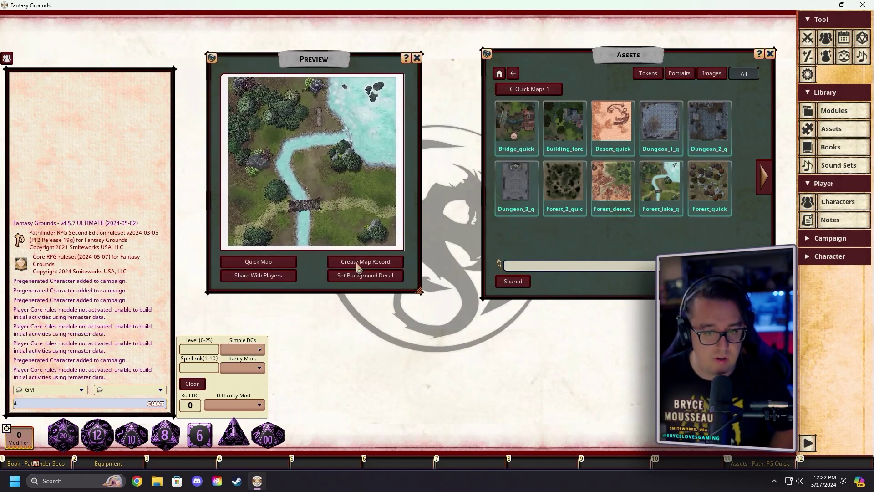
left_click(267, 263)
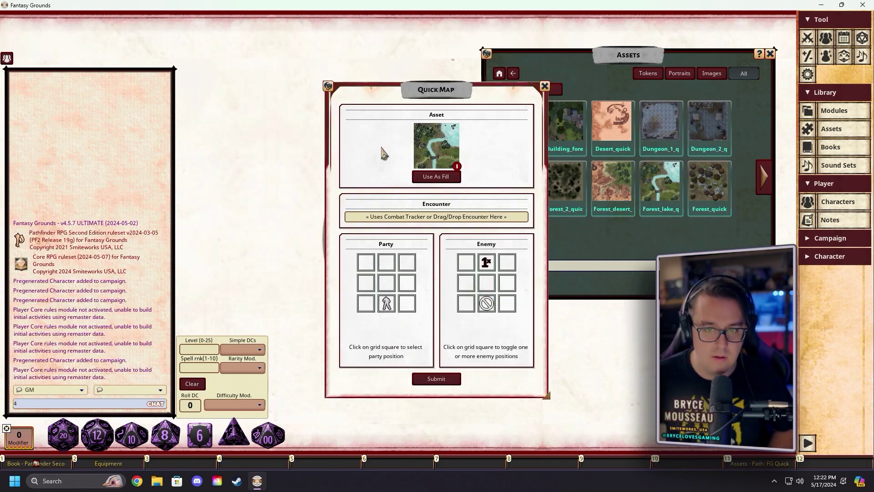
left_click_drag(422, 85, 332, 41)
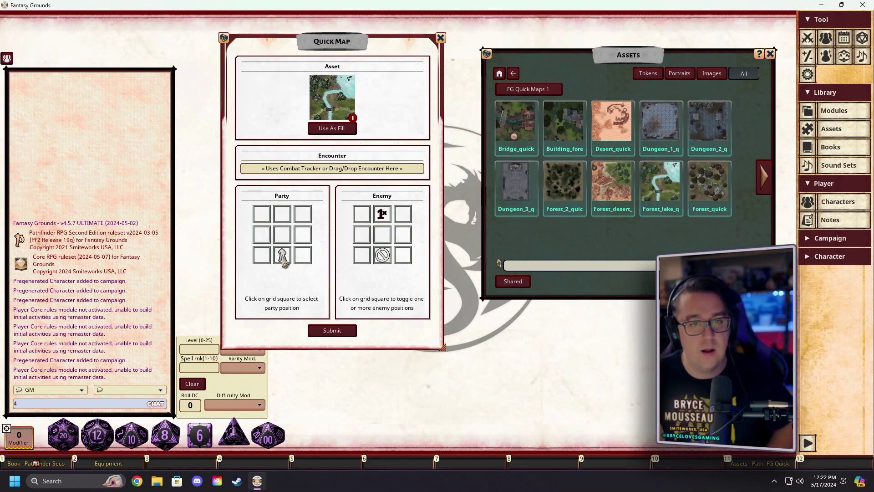
left_click(264, 257)
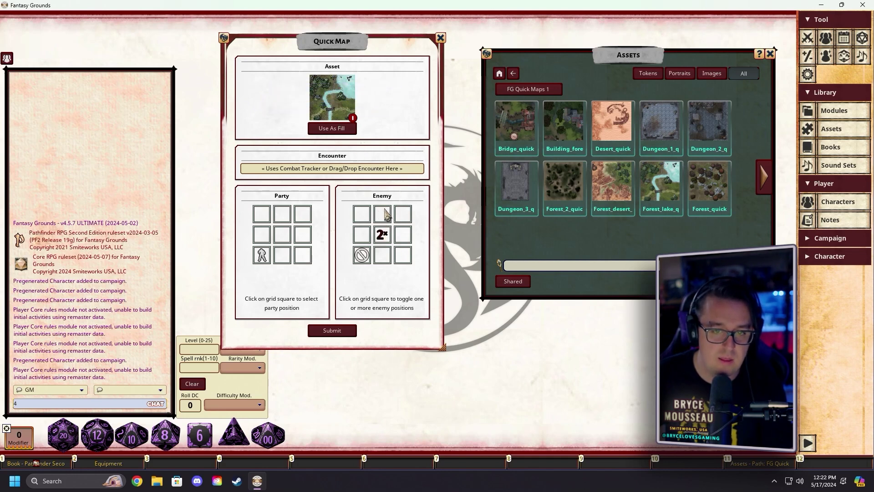
left_click(404, 241)
left_click(407, 256)
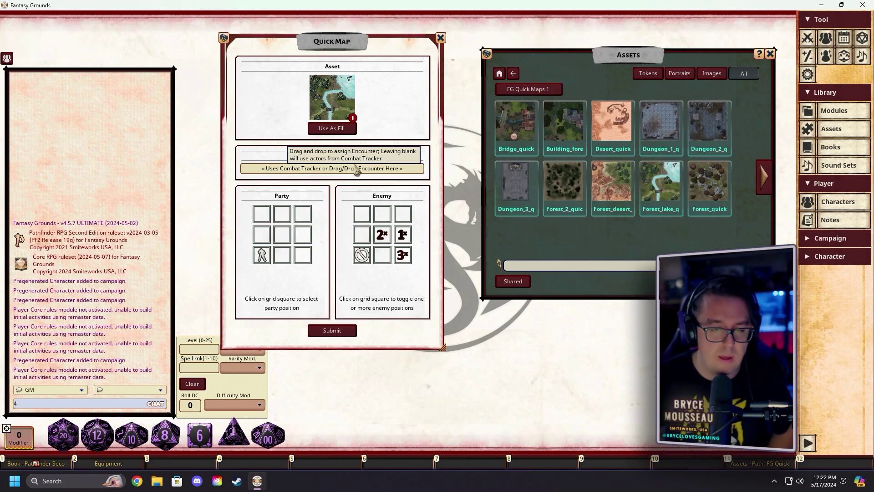
- Open the Encounters list from the Campaign sidebar categories
left_click(830, 257)
left_click(831, 238)
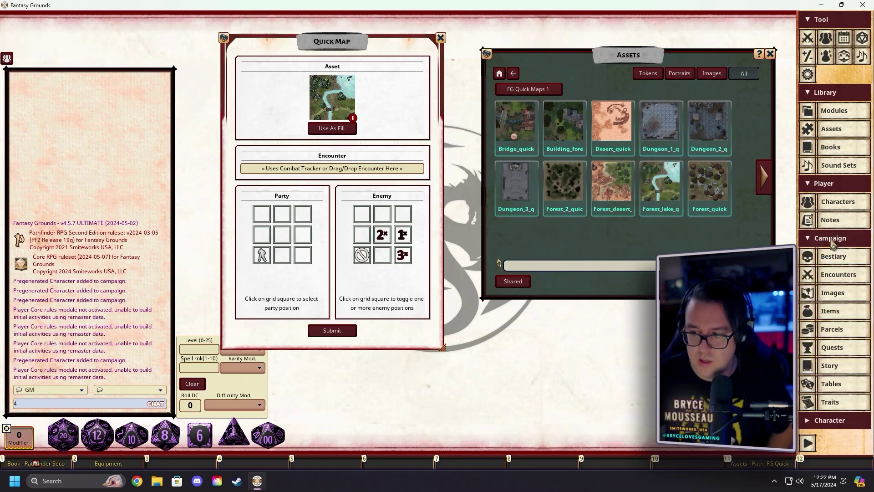
left_click(848, 276)
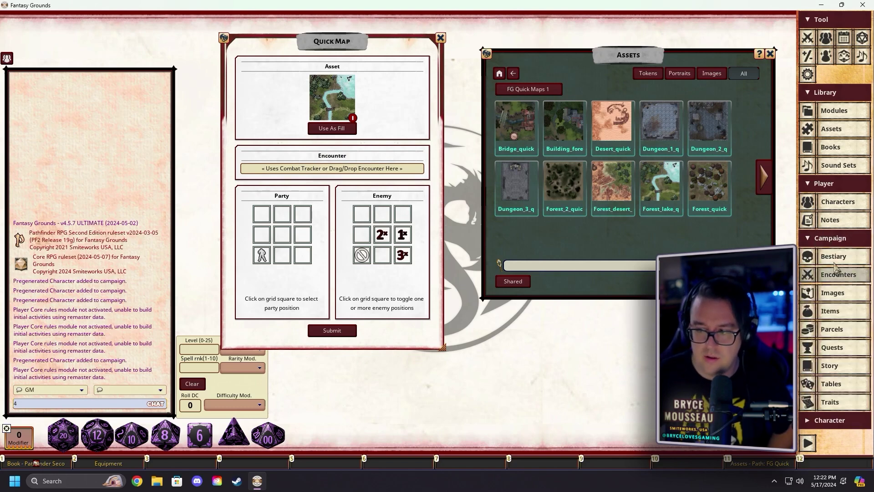
left_click_drag(440, 157, 597, 202)
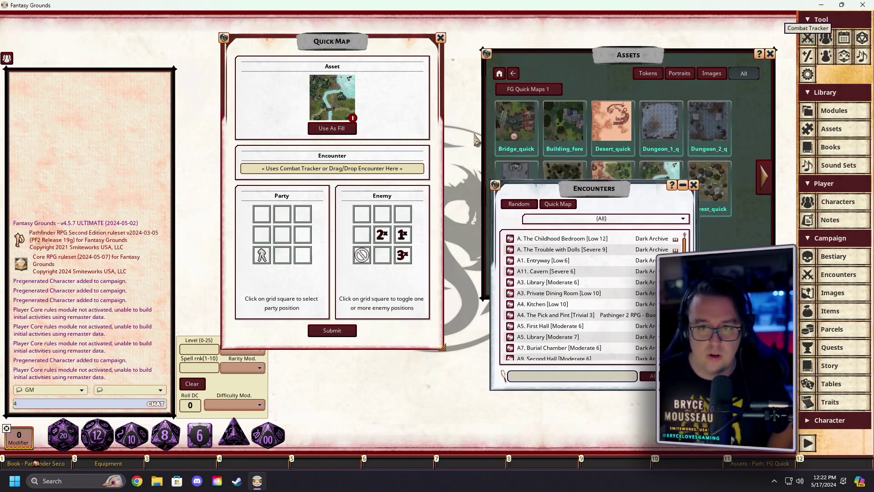
- Add all four party characters to the Combat Tracker, then close both windows
left_click(808, 38)
left_click_drag(484, 144, 458, 129)
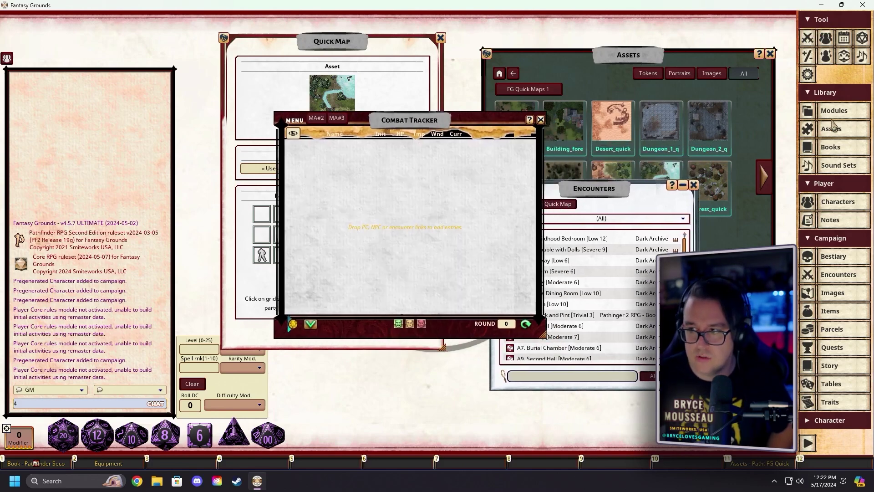
left_click(842, 208)
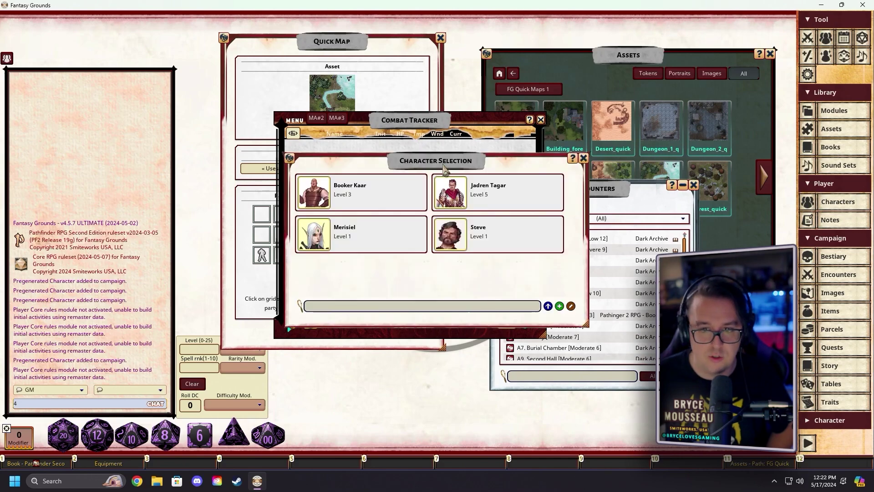
left_click_drag(444, 168, 614, 213)
left_click_drag(489, 239, 352, 180)
left_click_drag(620, 235, 357, 192)
left_click_drag(498, 280, 355, 223)
left_click_drag(639, 286, 364, 244)
left_click(753, 203)
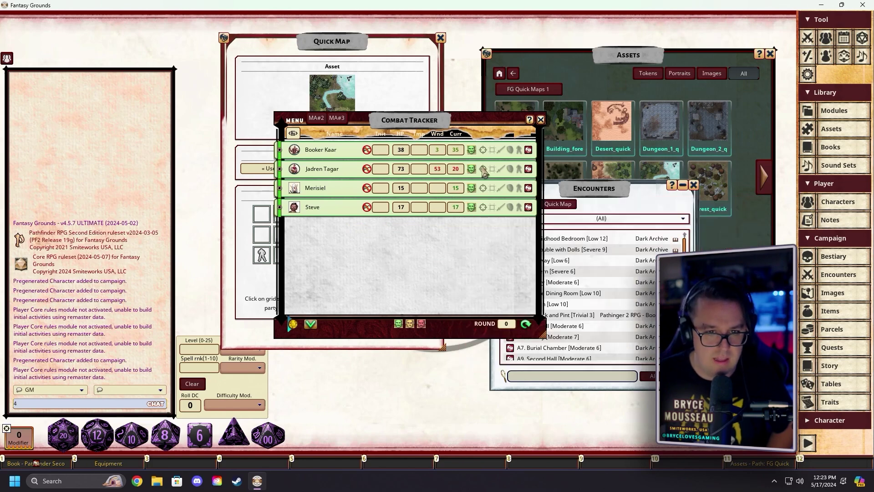
left_click(541, 120)
- Inspect the Childhood Bedroom and A3. Library encounters, then create a new encounter item
left_click_drag(608, 196, 611, 172)
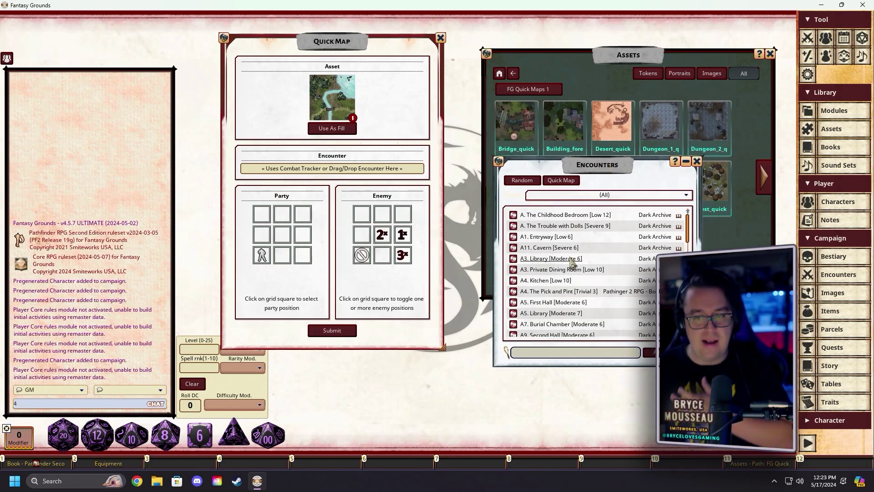
left_click(532, 215)
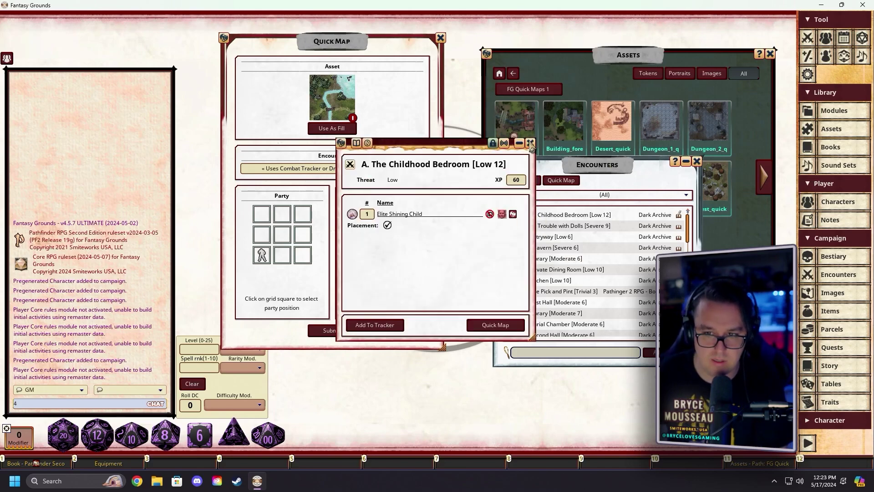
left_click(530, 144)
left_click(536, 181)
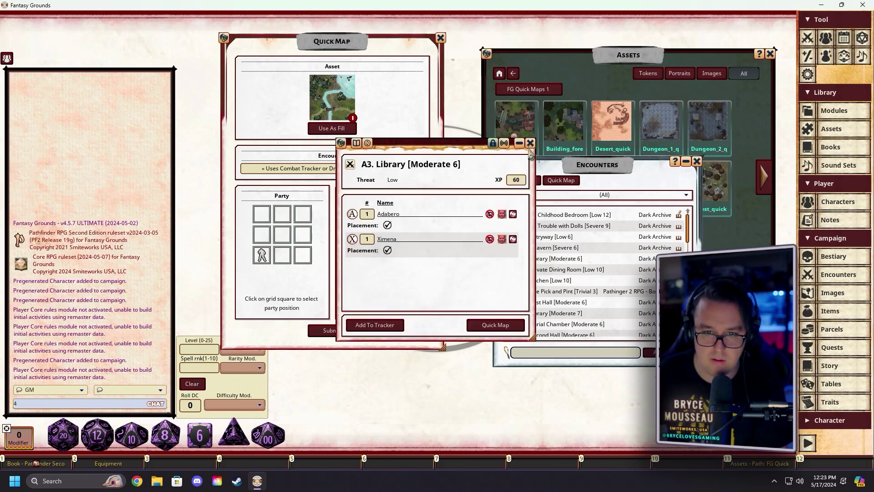
left_click(530, 143)
scroll(580, 276, "down", 15)
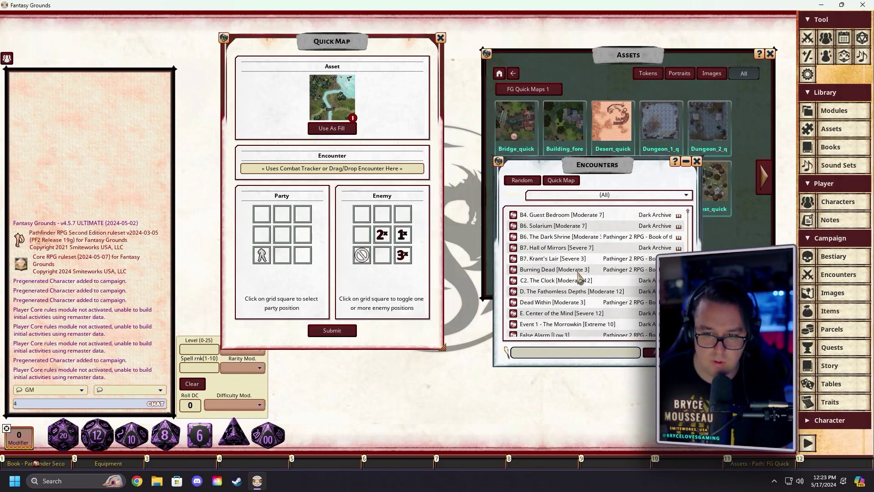
scroll(579, 277, "down", 2)
scroll(569, 260, "up", 17)
scroll(566, 262, "up", 1)
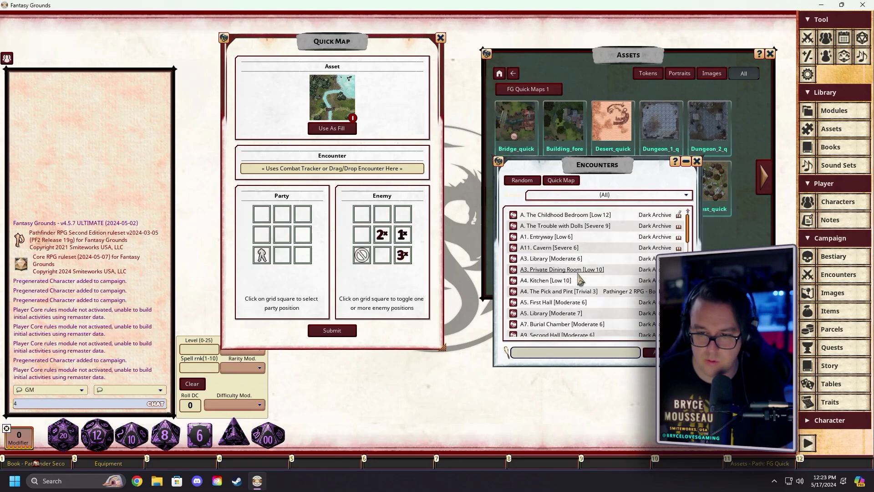
right_click(612, 256)
left_click(575, 254)
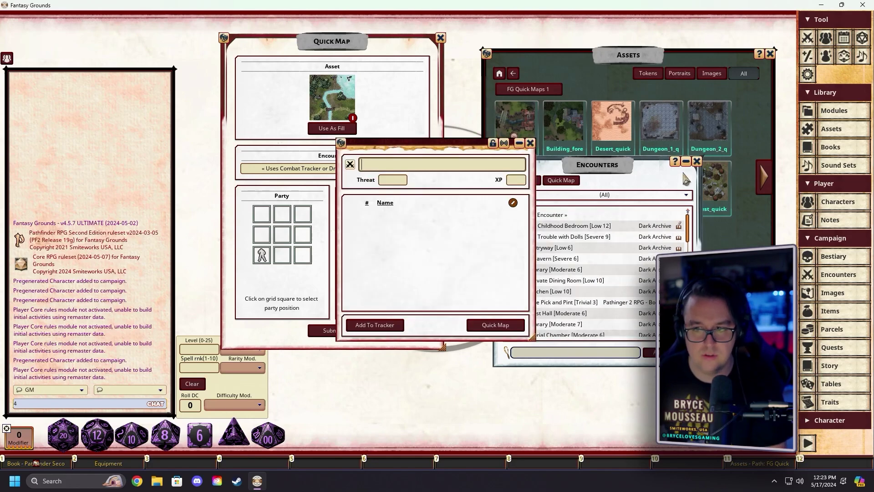
- Name the new encounter 'Goblin Camp' and bring up the Bestiary beside it
left_click(697, 162)
left_click_drag(435, 148, 543, 68)
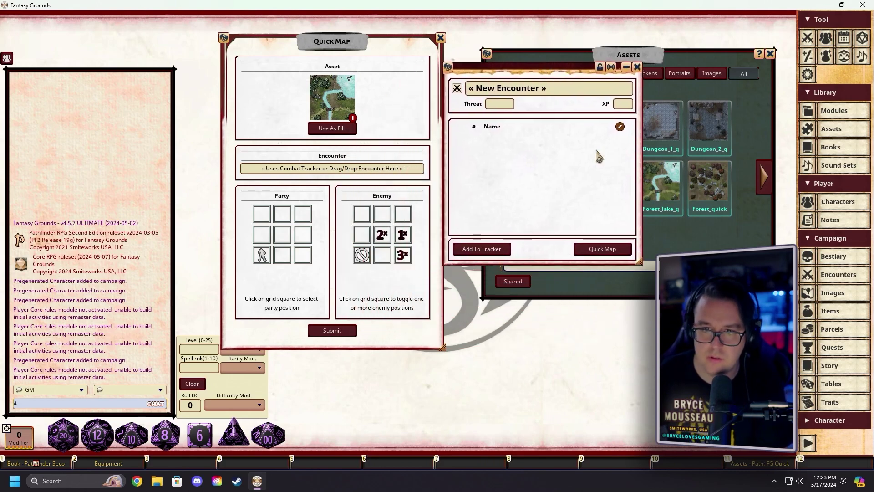
left_click(551, 89)
type("G")
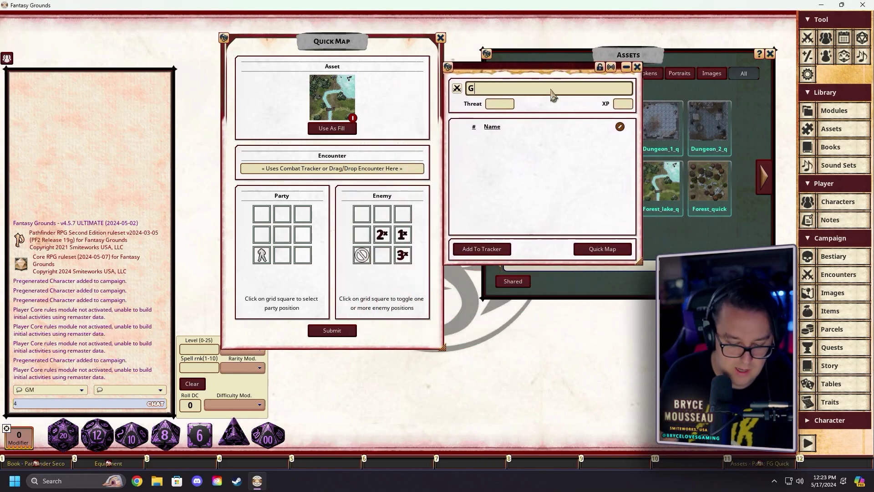
type("oblin Camp")
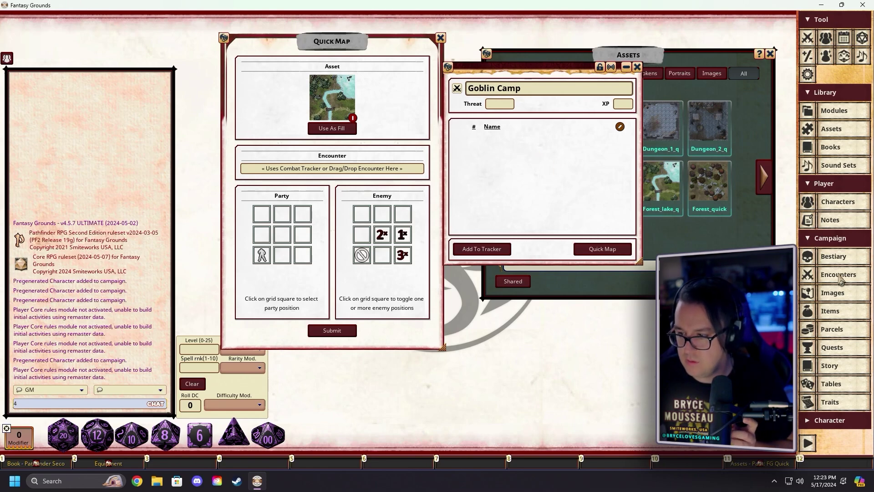
left_click(834, 260)
left_click_drag(500, 149, 735, 185)
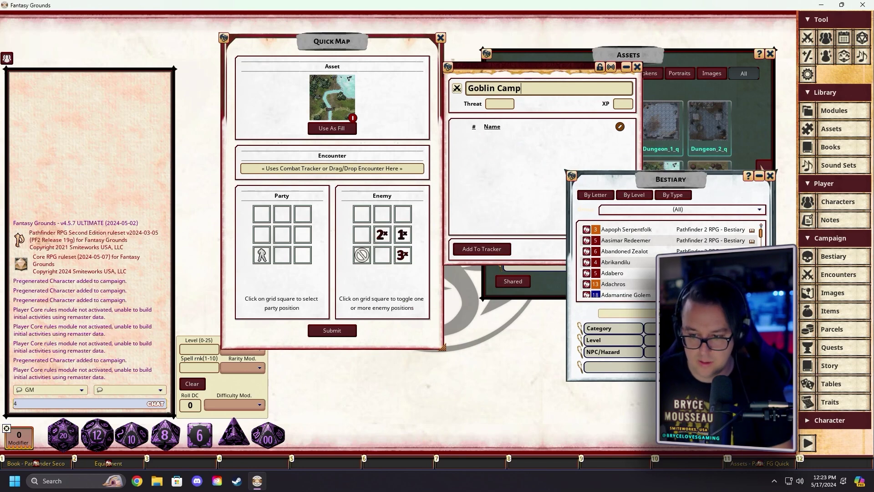
- Filter the Bestiary to goblins and add 2 Goblin Warriors to Goblin Camp
type("Goblin")
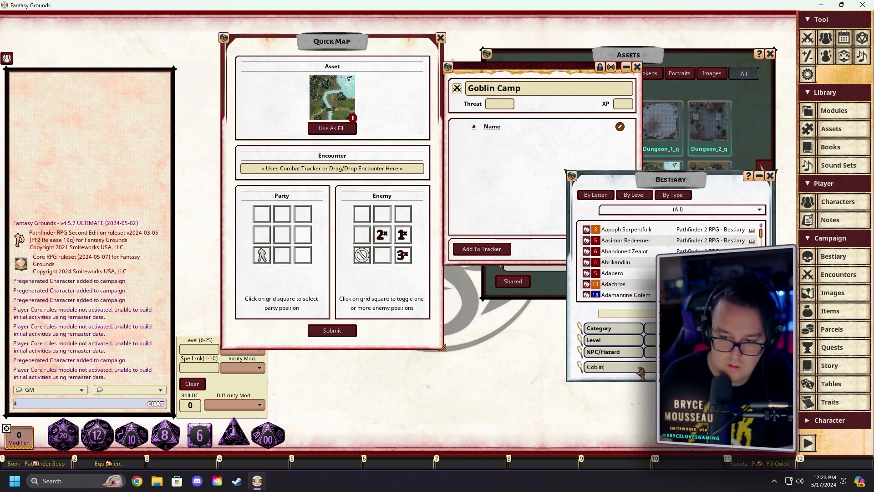
key("Return")
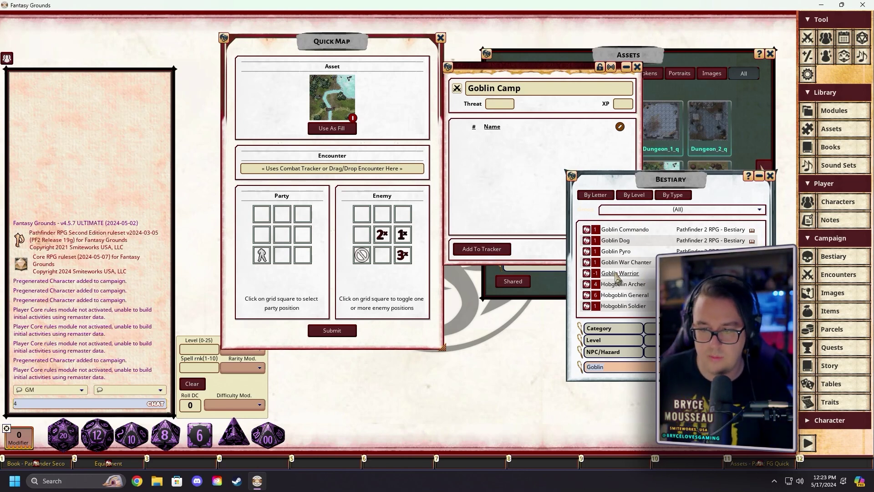
left_click_drag(609, 273, 501, 145)
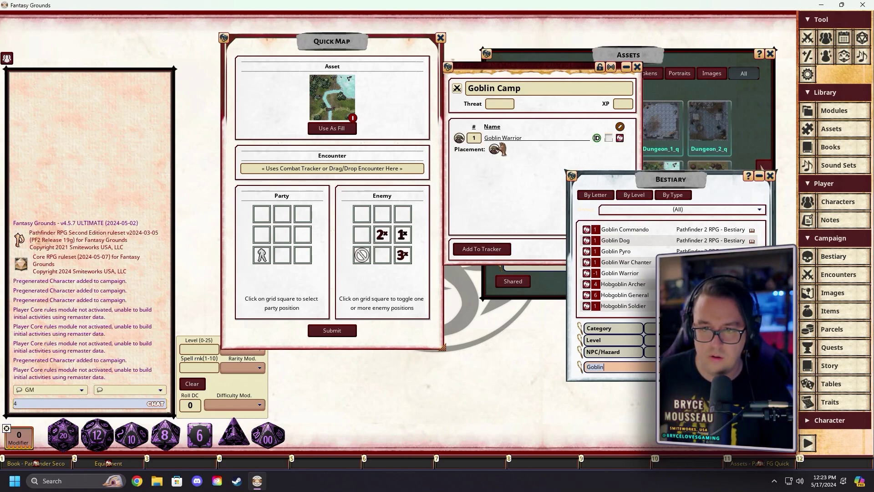
left_click(474, 139)
type("2")
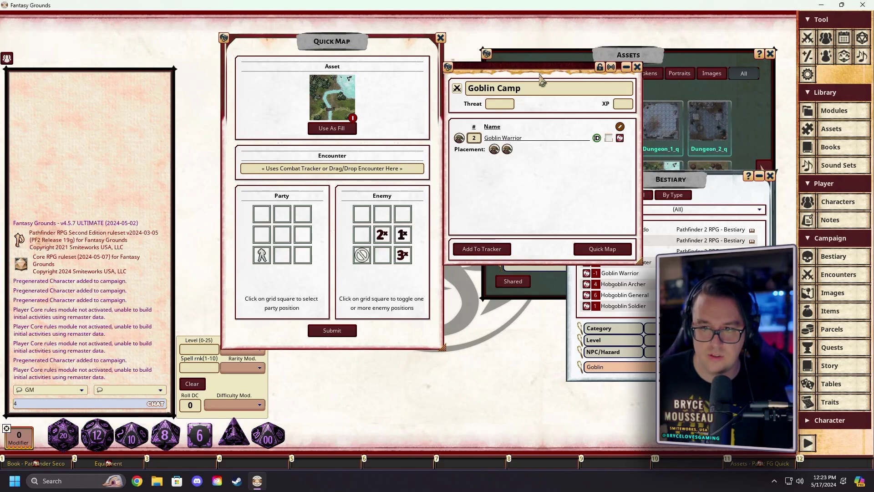
left_click_drag(540, 81, 525, 78)
- Add 3 Goblin Dogs and 1 Goblin Commando, then close the Bestiary
left_click(672, 196)
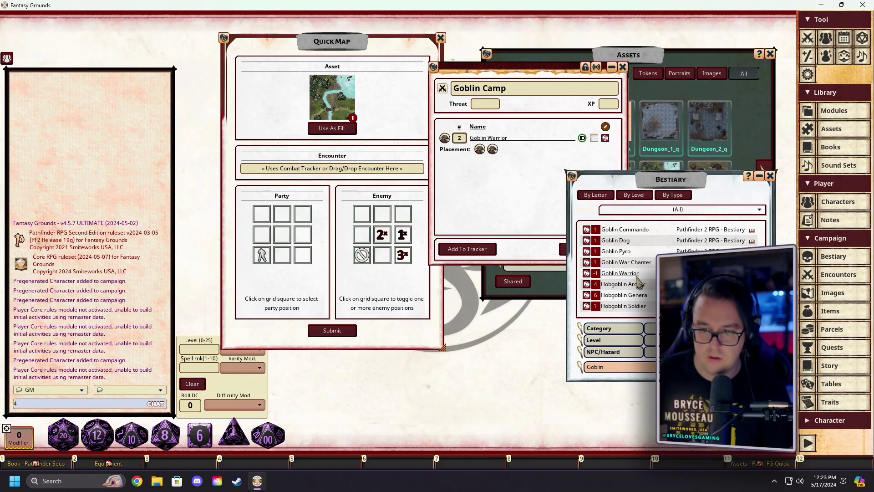
left_click_drag(612, 242, 474, 188)
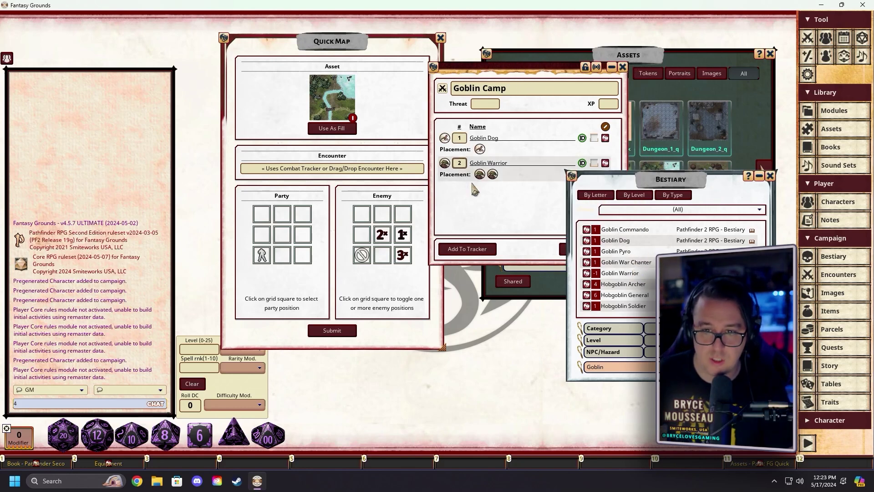
left_click(460, 139)
type("3")
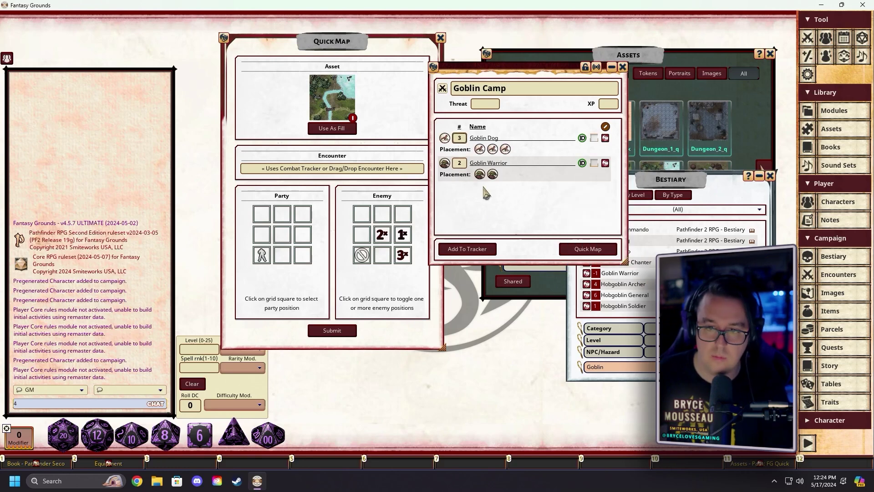
left_click(701, 180)
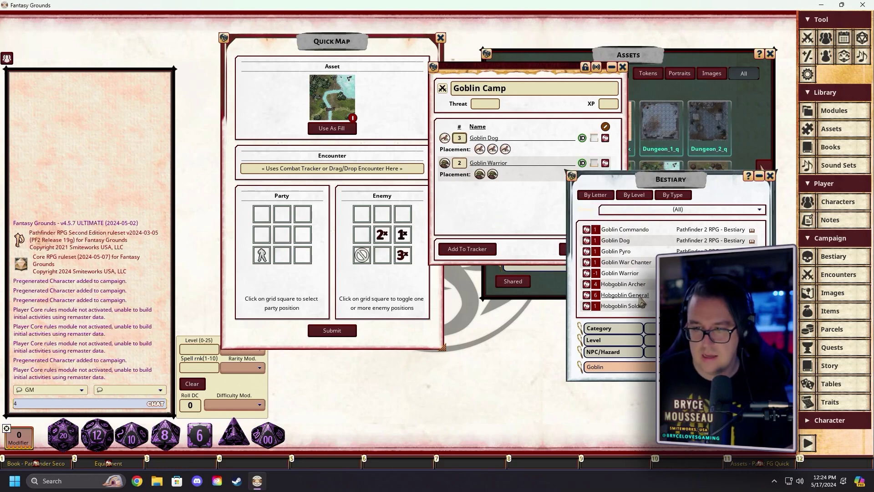
left_click_drag(620, 234, 492, 212)
left_click(503, 221)
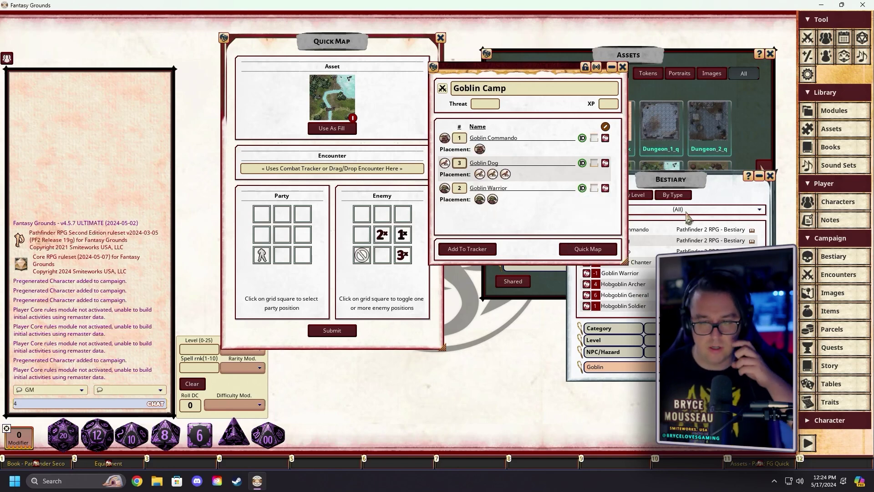
left_click(770, 175)
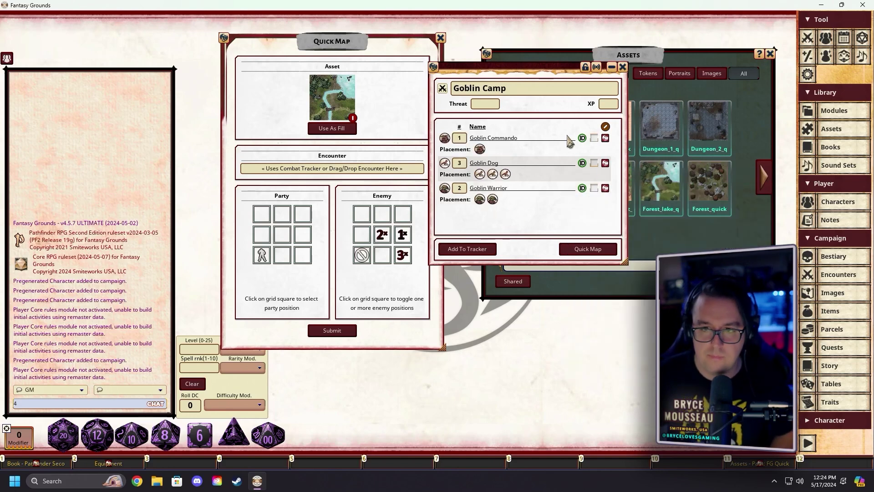
left_click_drag(522, 72, 547, 67)
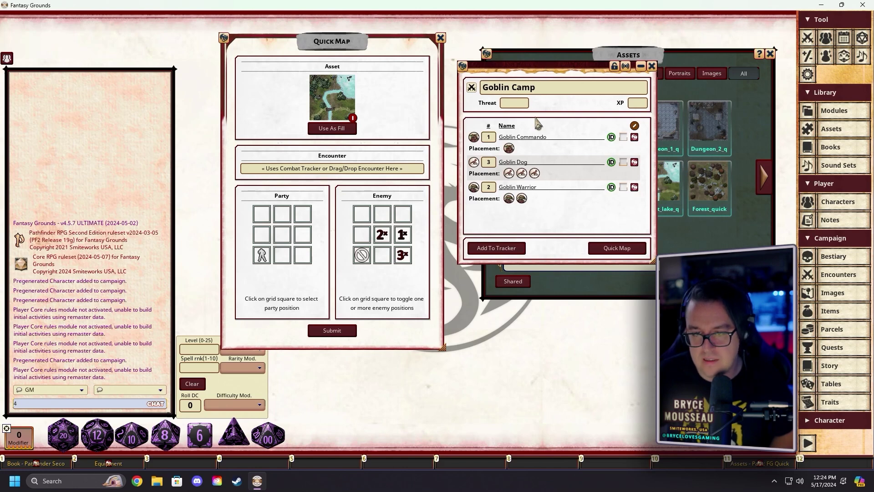
- Lock the Goblin Camp encounter against edits
left_click(614, 66)
left_click(614, 66)
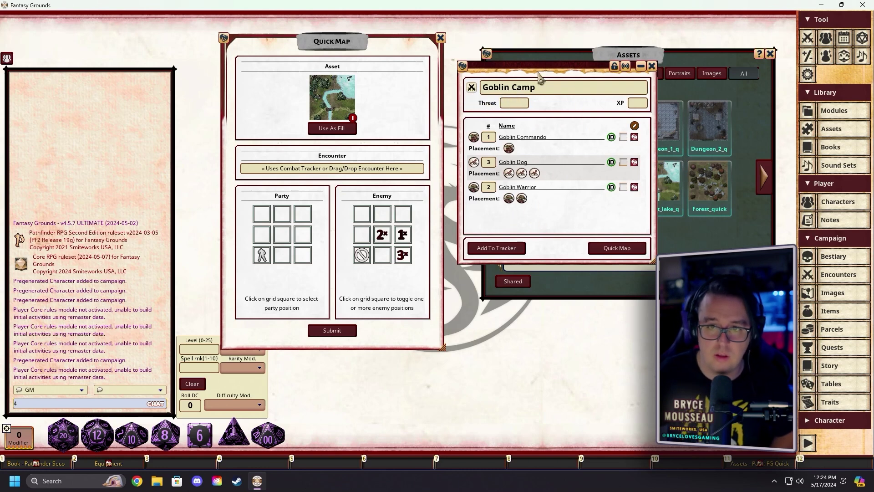
left_click_drag(554, 70, 553, 67)
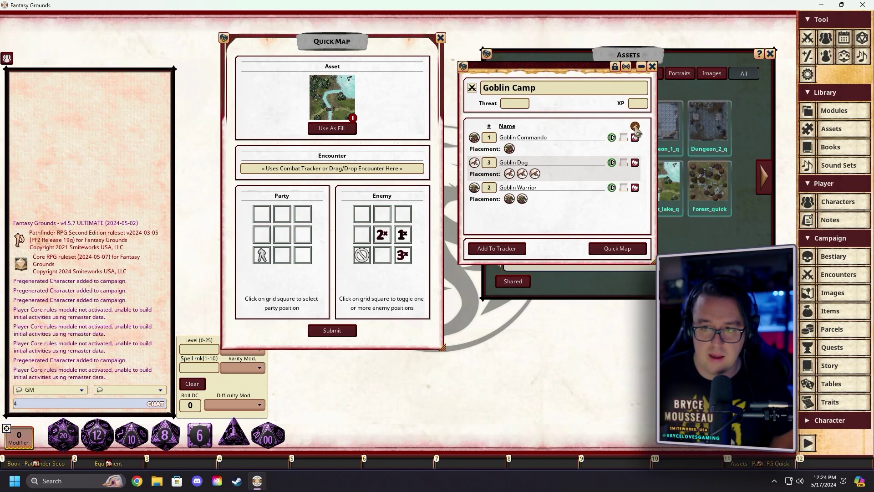
left_click(615, 69)
left_click_drag(567, 71, 599, 71)
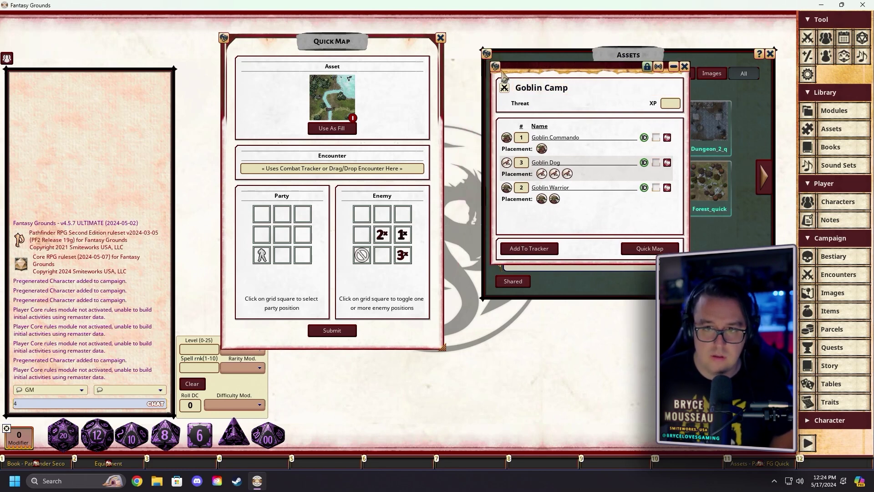
- Assign Goblin Camp as the Quick Map encounter, close it, and submit to generate the map
left_click_drag(512, 70, 309, 170)
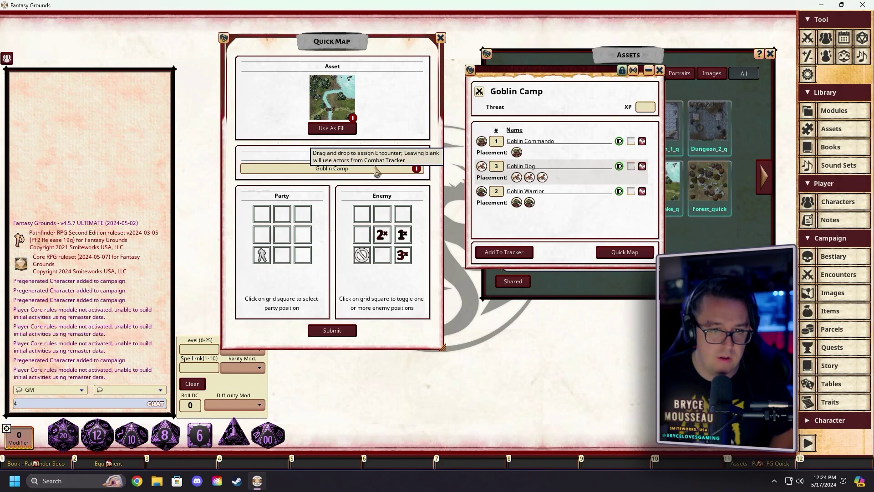
left_click(660, 70)
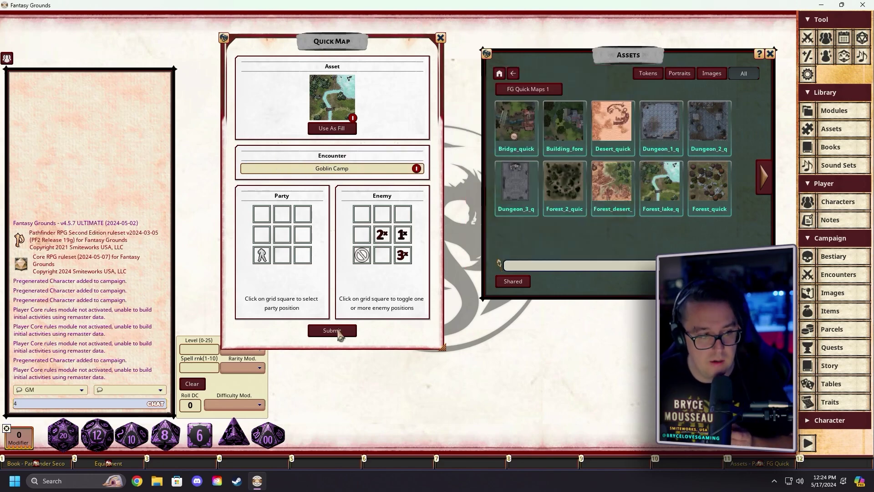
left_click(339, 334)
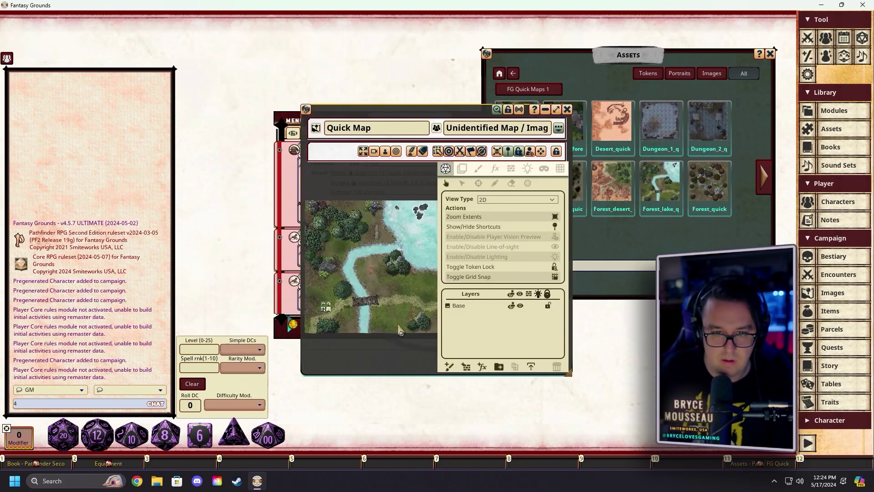
- Check the Combat Tracker behind the generated map, then close it
scroll(399, 329, "up", 5)
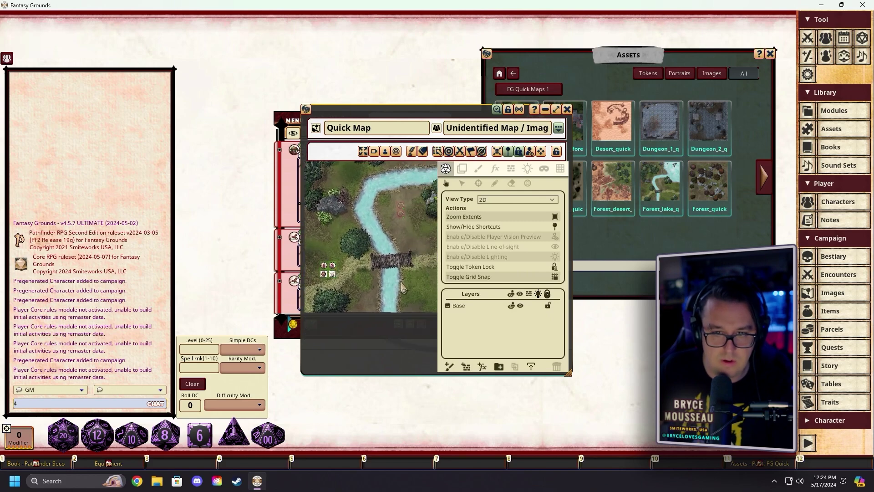
left_click_drag(431, 111, 192, 32)
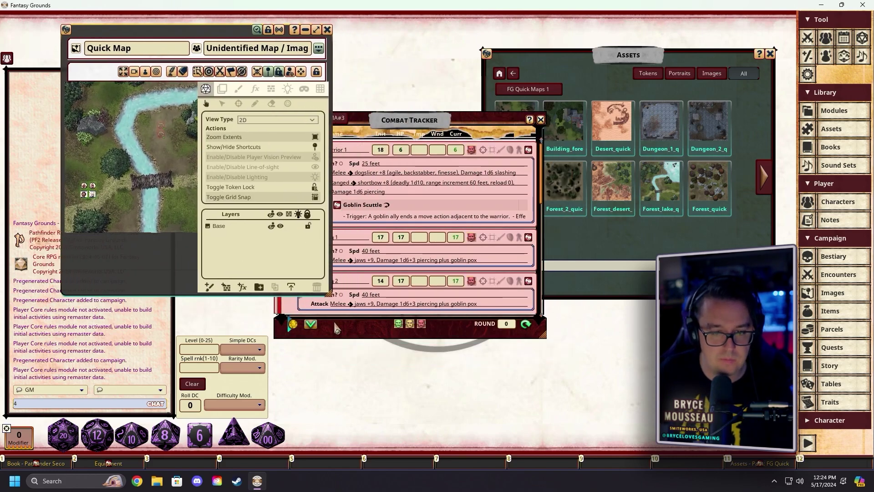
left_click(427, 122)
scroll(408, 225, "down", 2)
scroll(409, 224, "down", 4)
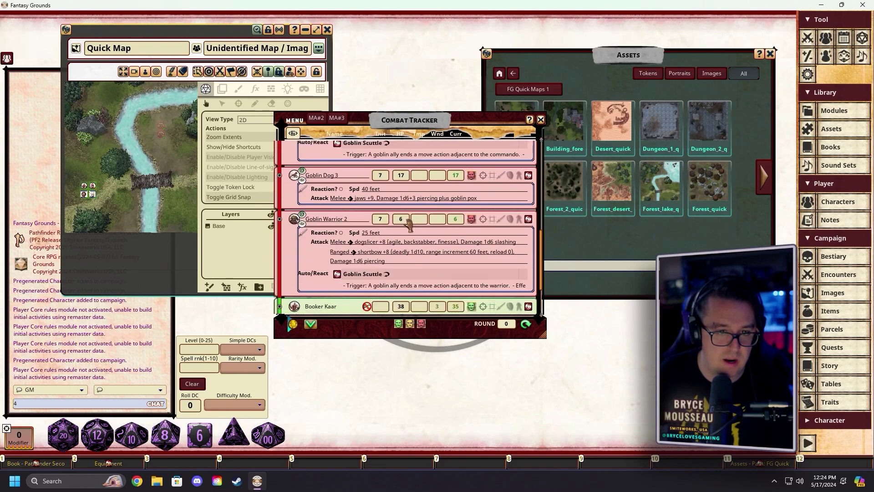
left_click(541, 119)
- Enlarge the map window to show river and bridge, and shift one goblin near the river
left_click_drag(232, 34, 204, 27)
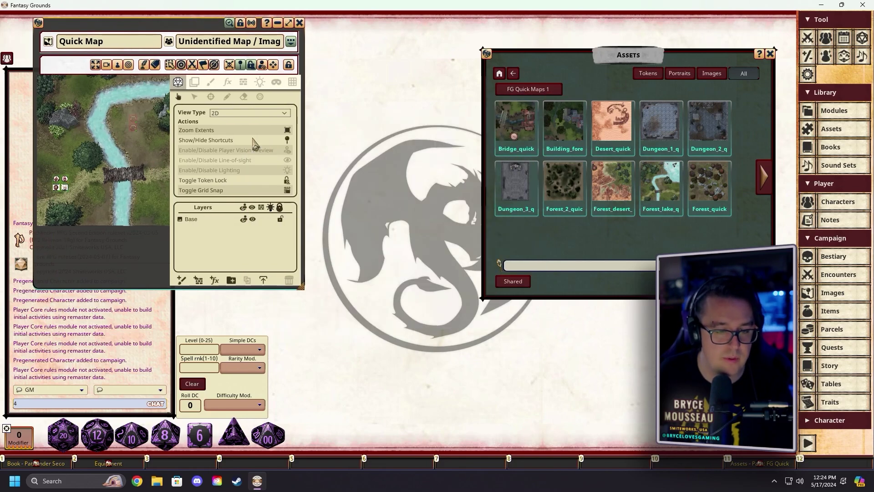
left_click_drag(304, 290, 596, 405)
scroll(206, 239, "up", 5)
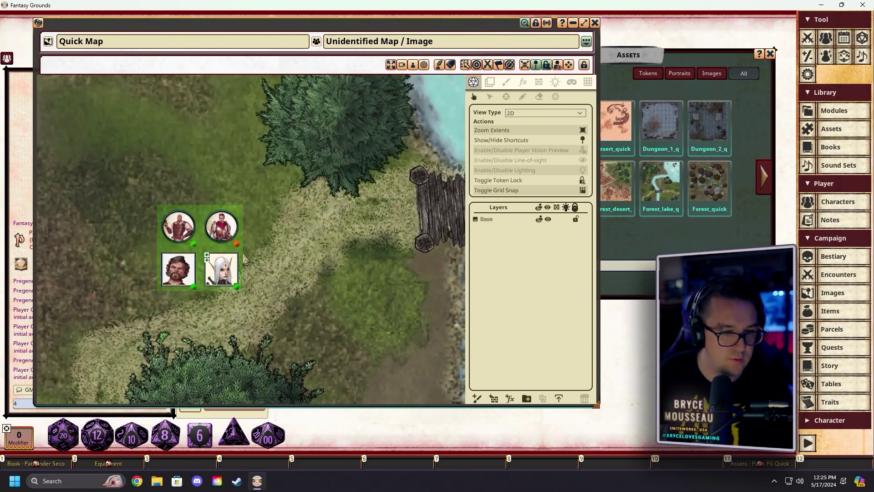
scroll(206, 239, "down", 4)
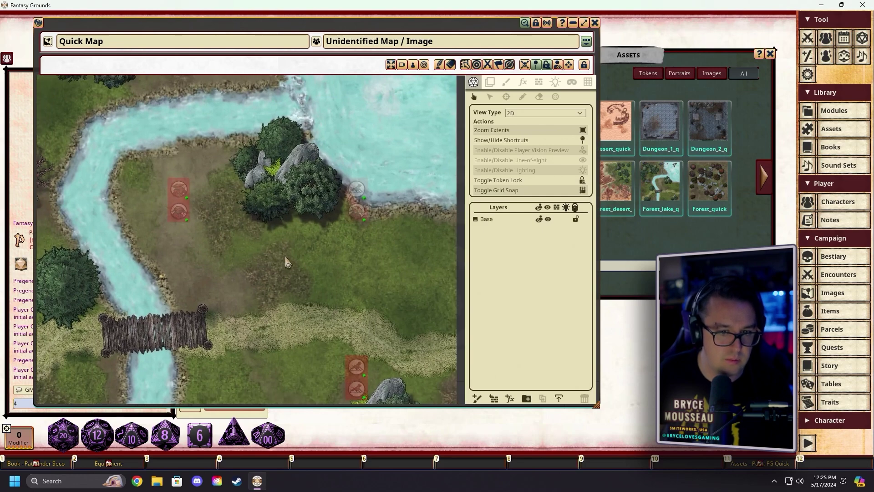
left_click_drag(284, 165, 288, 210)
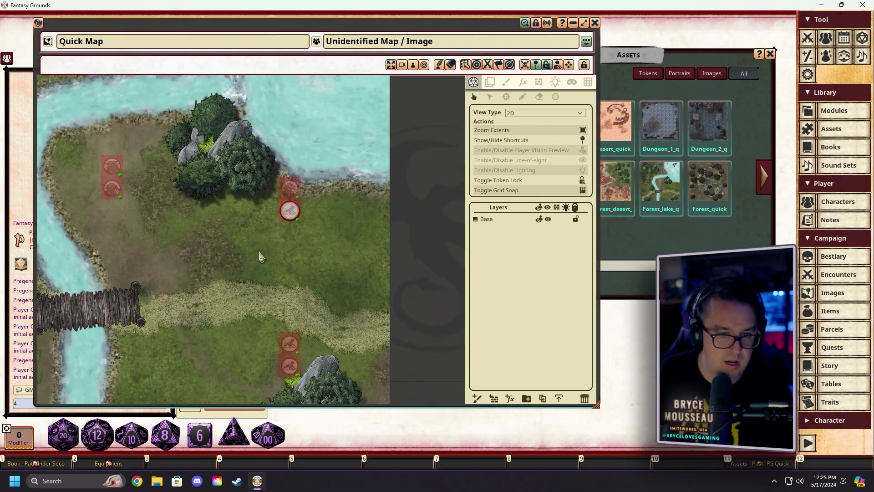
scroll(266, 261, "down", 3)
scroll(239, 277, "up", 2)
left_click_drag(228, 274, 287, 251)
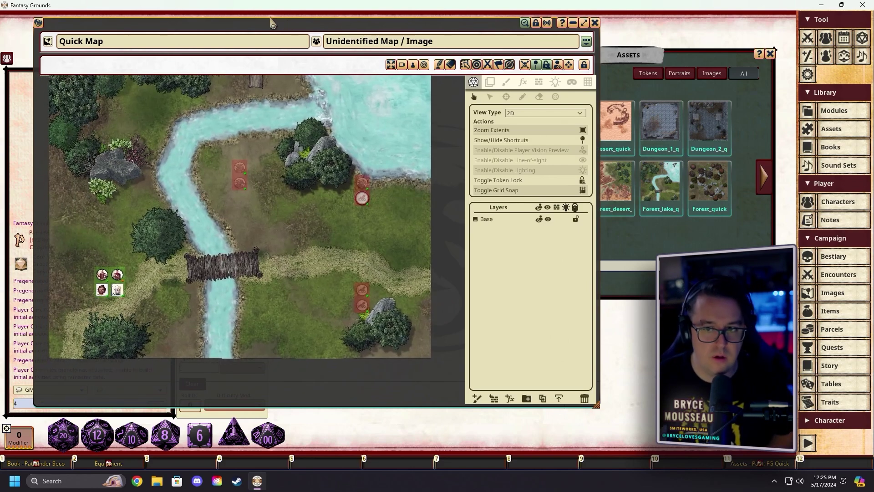
left_click_drag(272, 23, 242, 22)
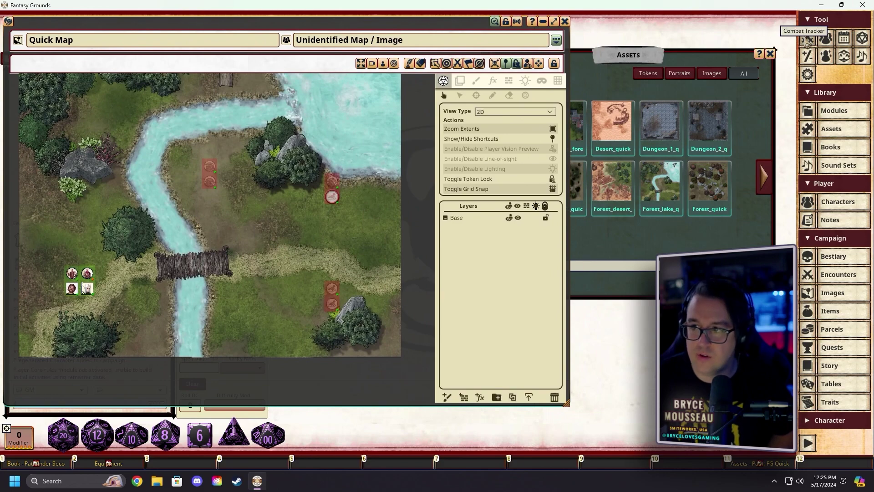
left_click(808, 39)
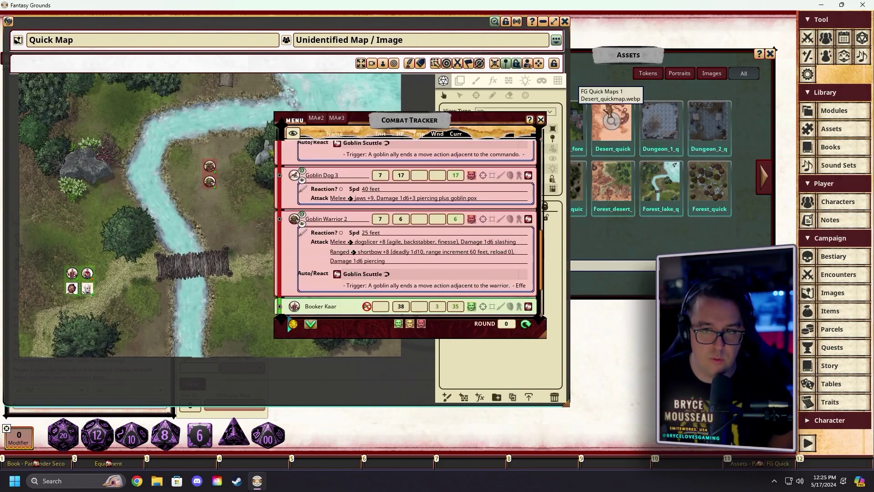
- Move the party tokens across the bridge onto the path and place Goblin Warrior 2 beside another goblin
left_click(541, 119)
left_click_drag(87, 288, 264, 250)
left_click_drag(72, 273, 247, 250)
left_click_drag(72, 288, 249, 268)
scroll(332, 248, "up", 3)
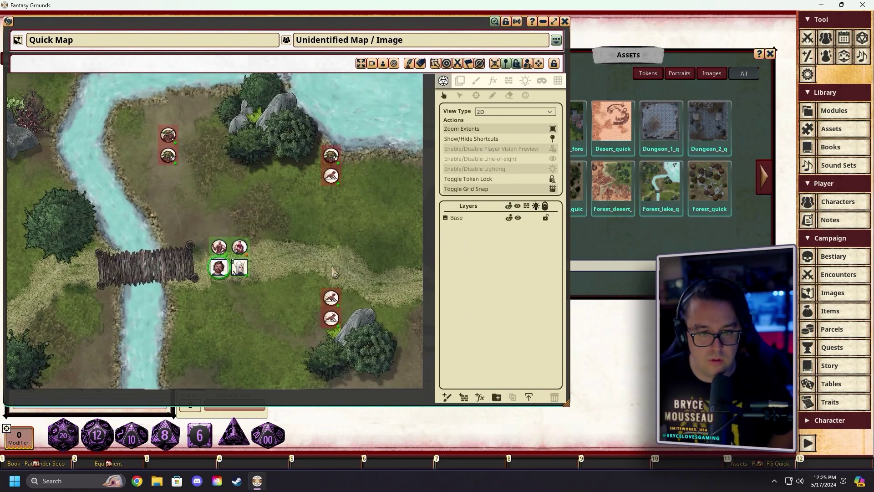
left_click_drag(322, 169, 301, 189)
left_click_drag(267, 22, 298, 20)
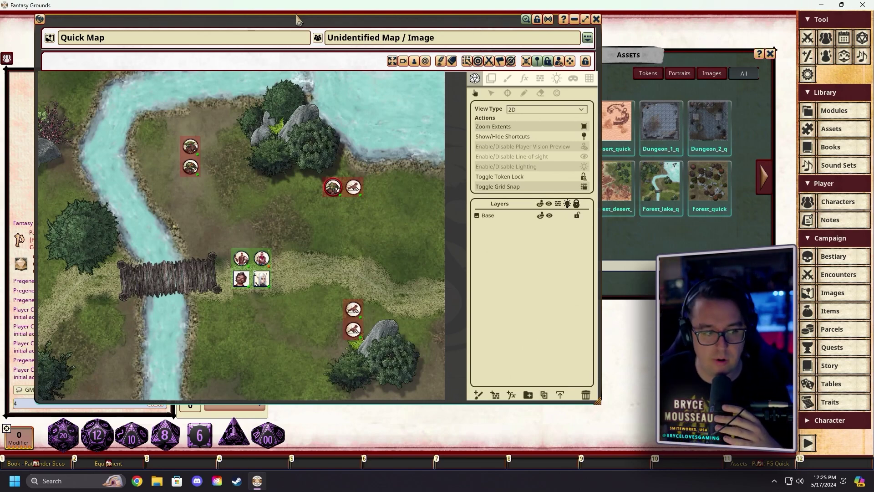
- Drag the lower-right Goblin Dog token beside the other Goblin Dog, flanking the party's path
scroll(342, 229, "down", 4)
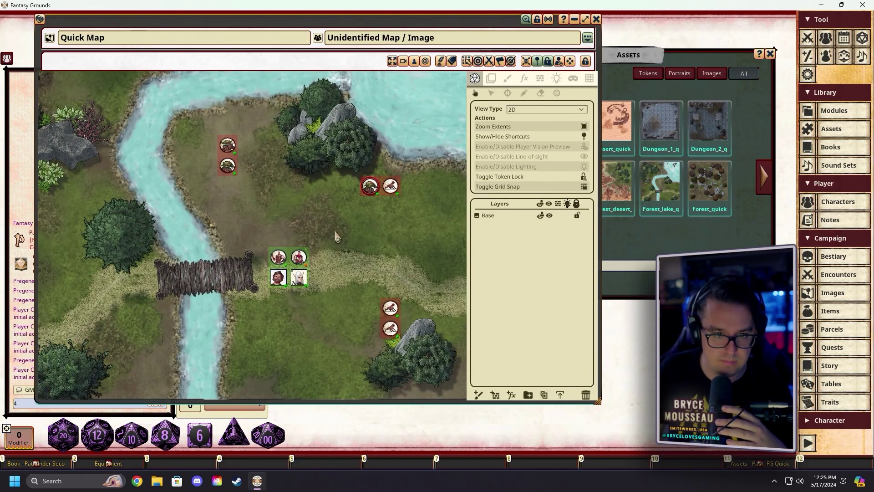
left_click_drag(345, 257, 301, 243)
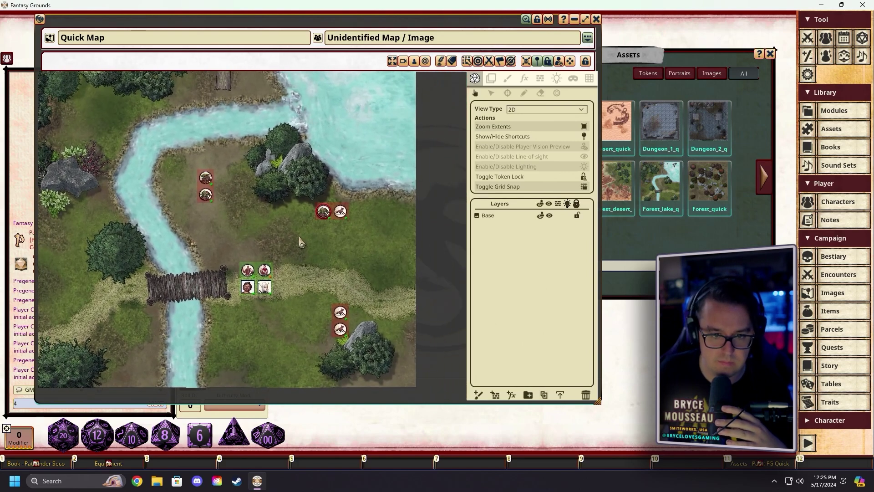
scroll(301, 243, "up", 5)
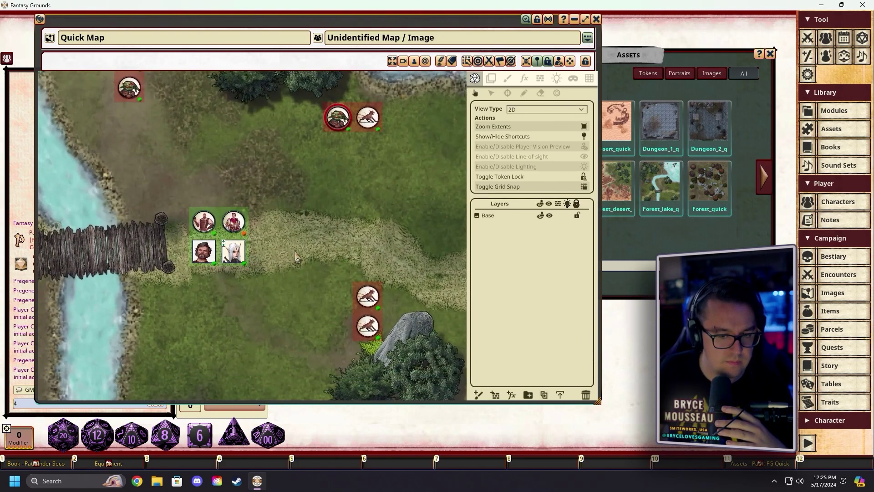
left_click_drag(367, 324, 339, 299)
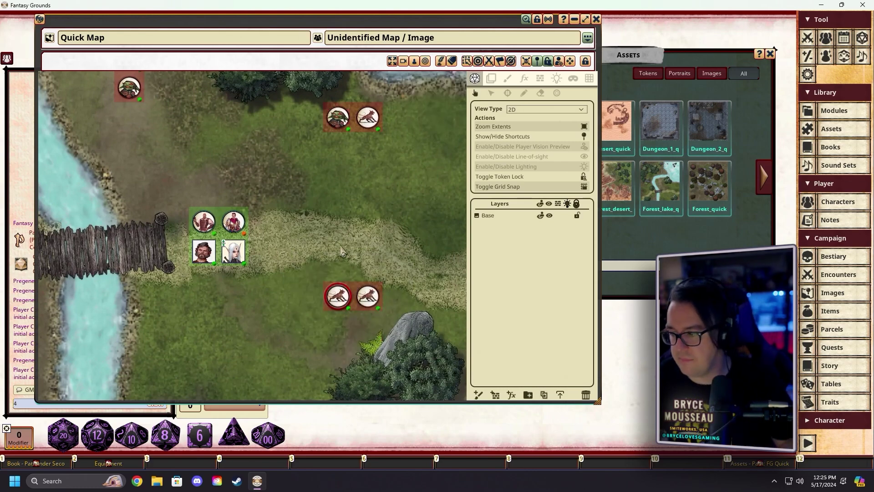
left_click_drag(342, 255, 370, 299)
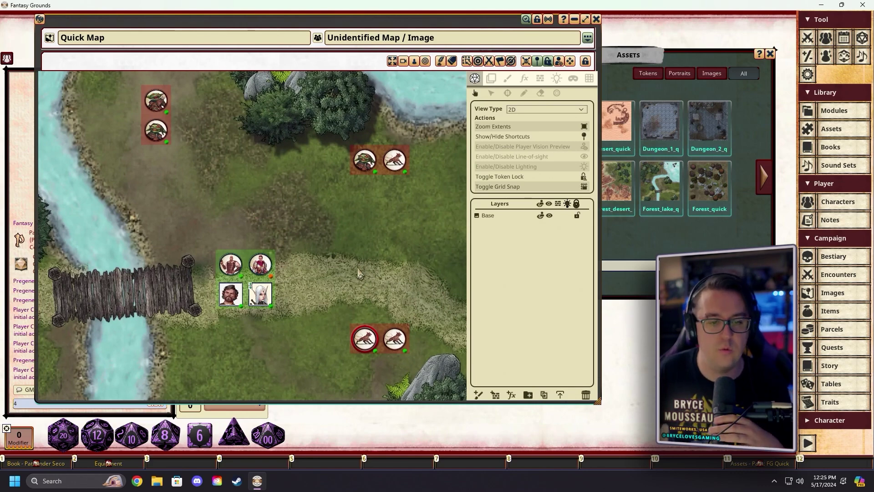
scroll(366, 273, "down", 2)
left_click_drag(387, 276, 299, 225)
left_click_drag(297, 275, 323, 240)
mouse_move(326, 195)
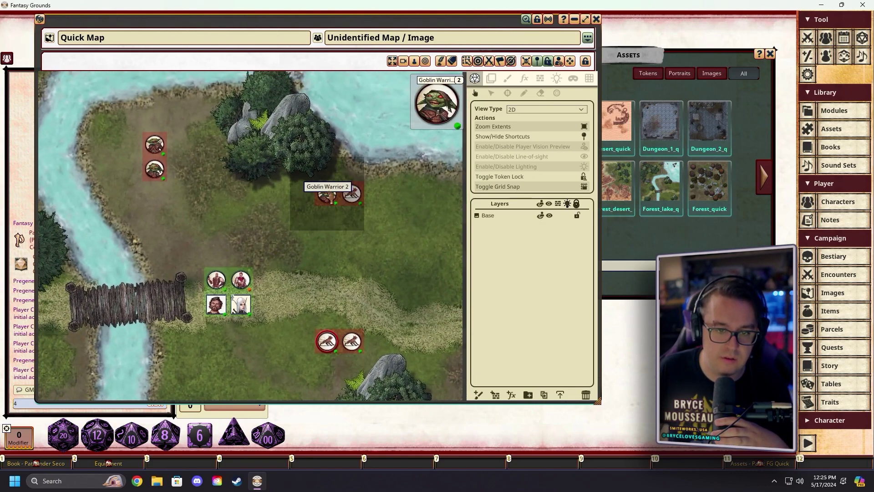